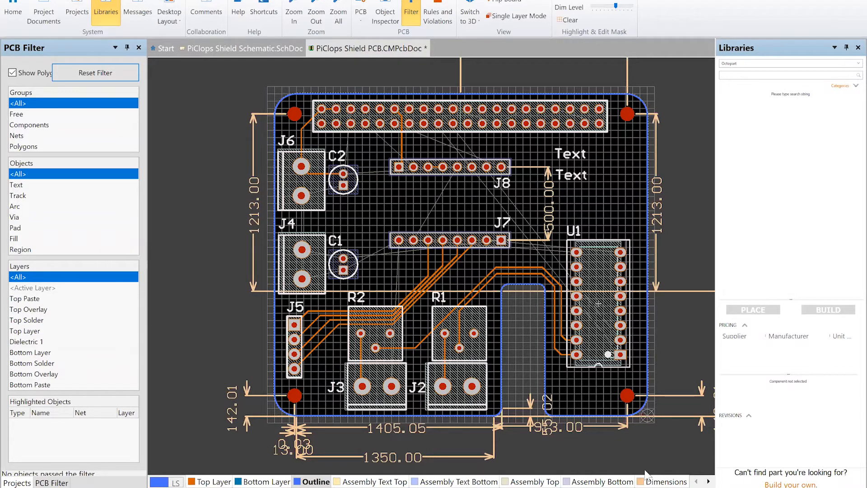
Look through the full set of PCB layers, from the top copper layer to the last mechanical and overlay layers.
left_click(709, 482)
left_click(708, 482)
left_click(709, 482)
left_click(708, 482)
left_click(709, 482)
left_click(709, 481)
left_click(708, 482)
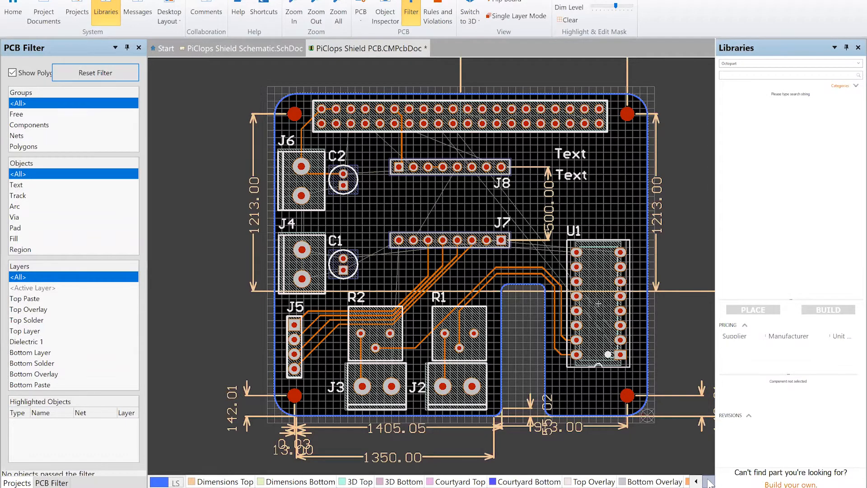
left_click(697, 481)
left_click(697, 481)
left_click(697, 481)
left_click(697, 482)
left_click(697, 481)
left_click(697, 481)
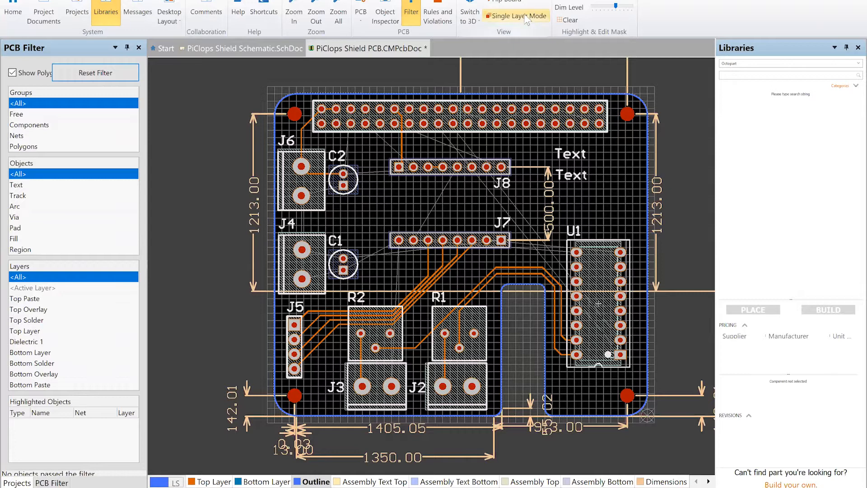
Open the PCB design rules and examine the paste mask expansion and solder mask expansion constraints.
left_click(50, 1)
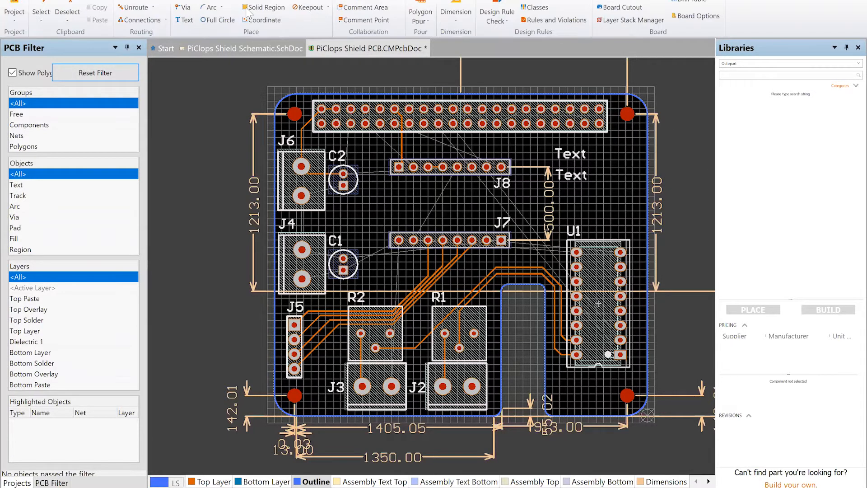
left_click(559, 2)
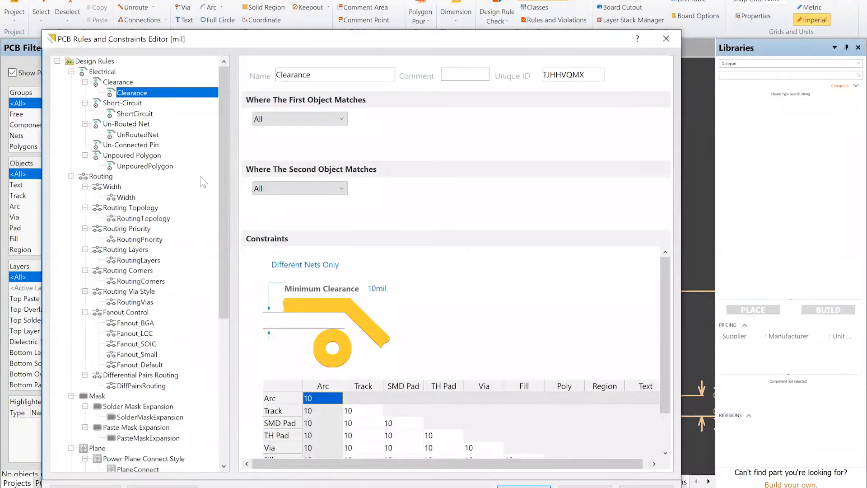
left_click_drag(223, 194, 224, 268)
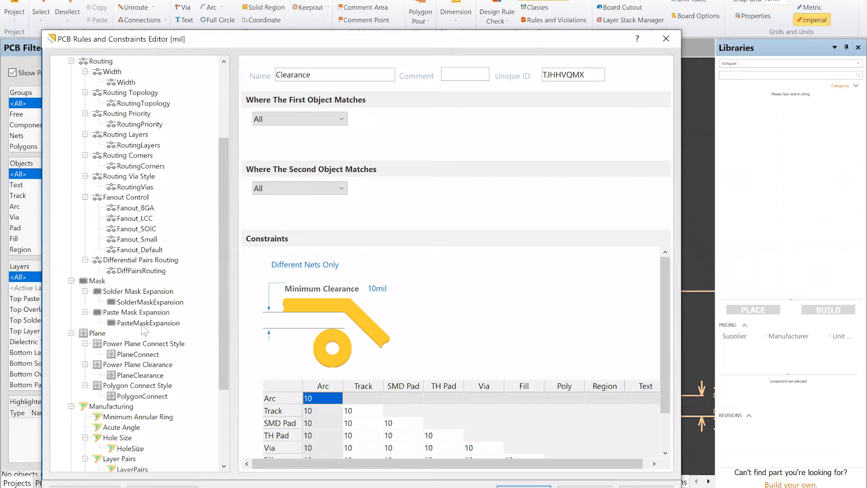
left_click(146, 323)
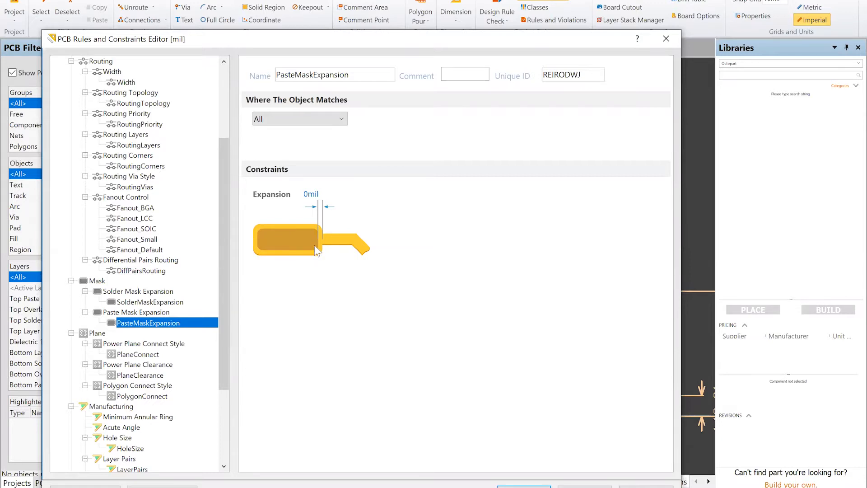
left_click(142, 302)
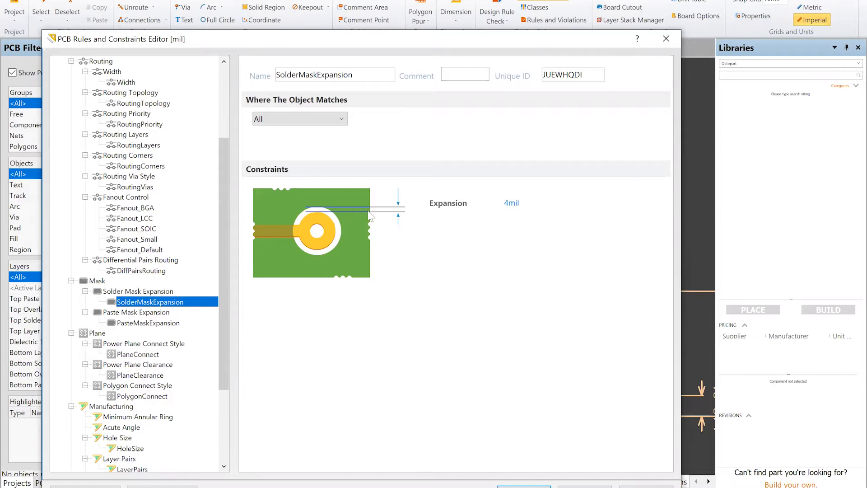
left_click(508, 204)
type("20")
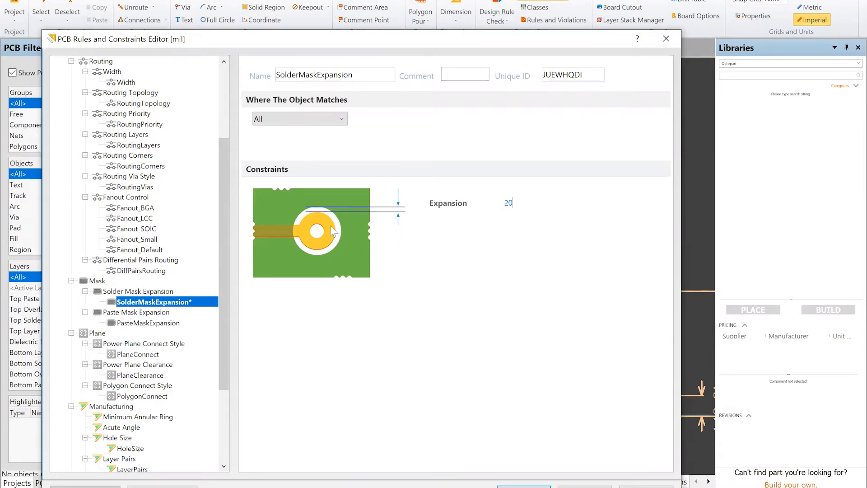
left_click(344, 117)
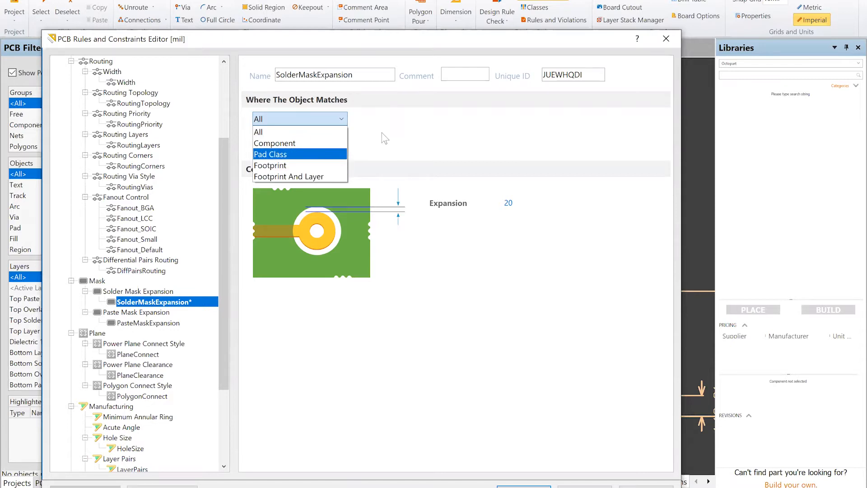
left_click(385, 147)
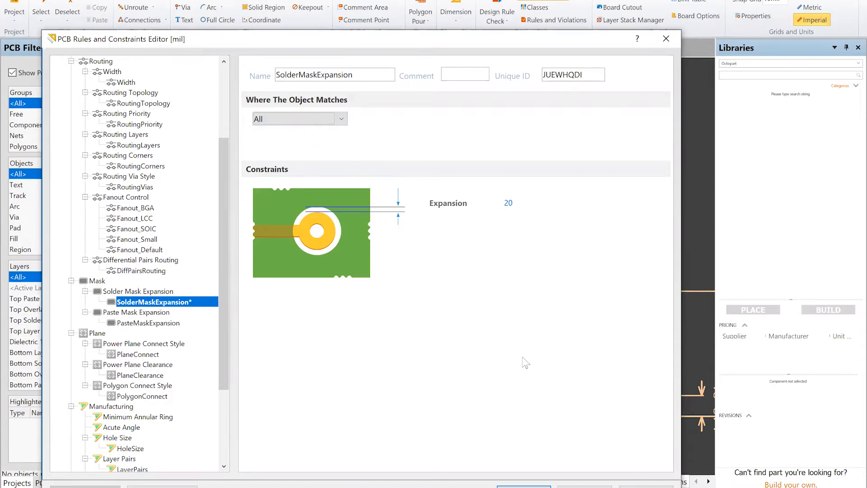
left_click(585, 486)
Inspect the pad properties of the mounting hole in the board's upper-left corner without changing them.
left_click(296, 116)
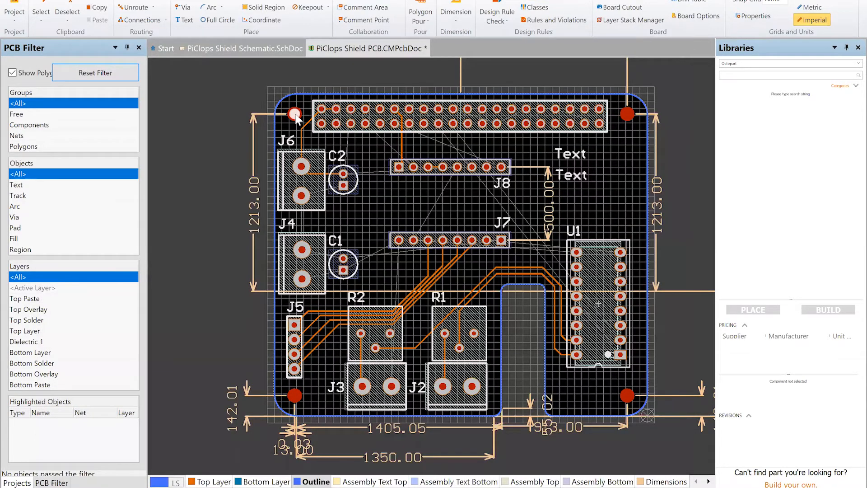
double_click(296, 117)
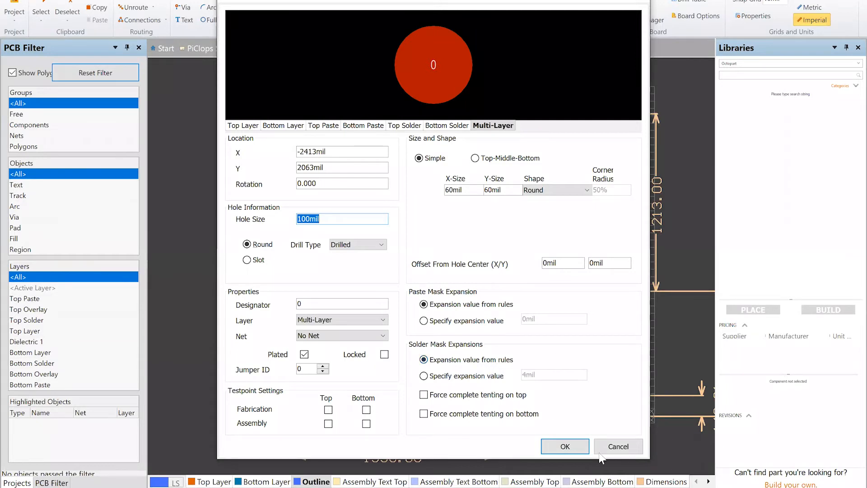
left_click(616, 447)
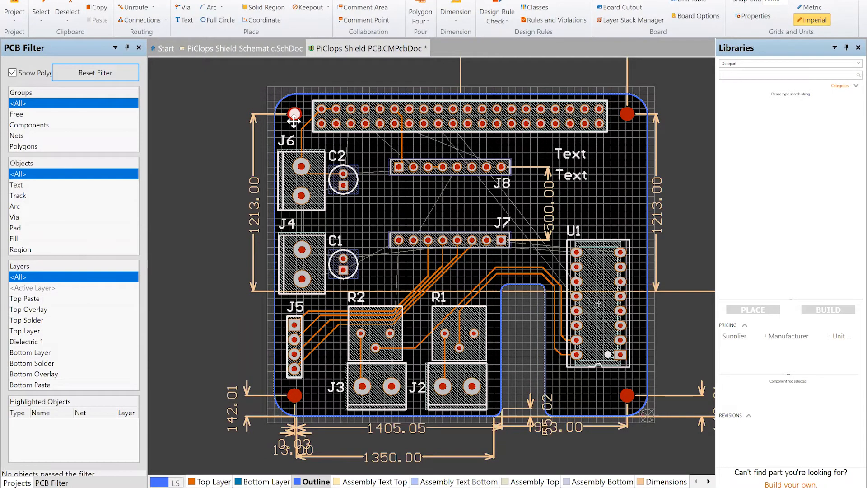
left_click(217, 105)
Give the upper-right mounting hole pad a specified solder mask expansion of 50 mil instead of the rule value.
double_click(625, 115)
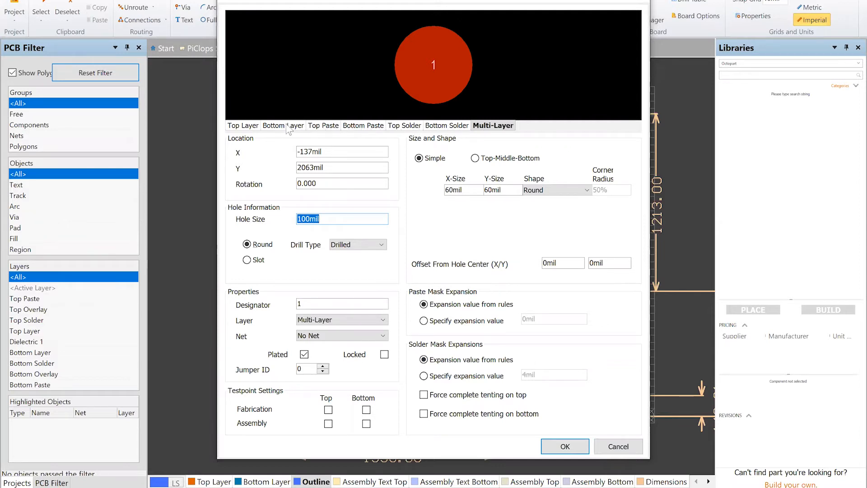
left_click(426, 378)
double_click(541, 376)
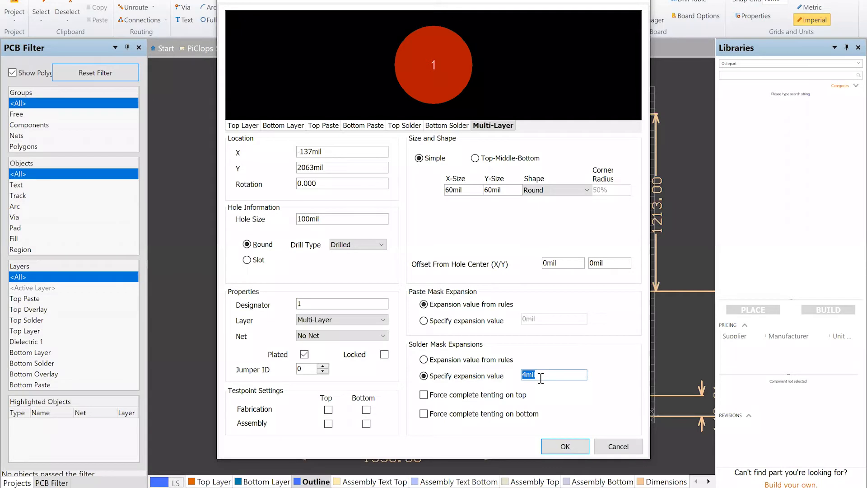
type("50")
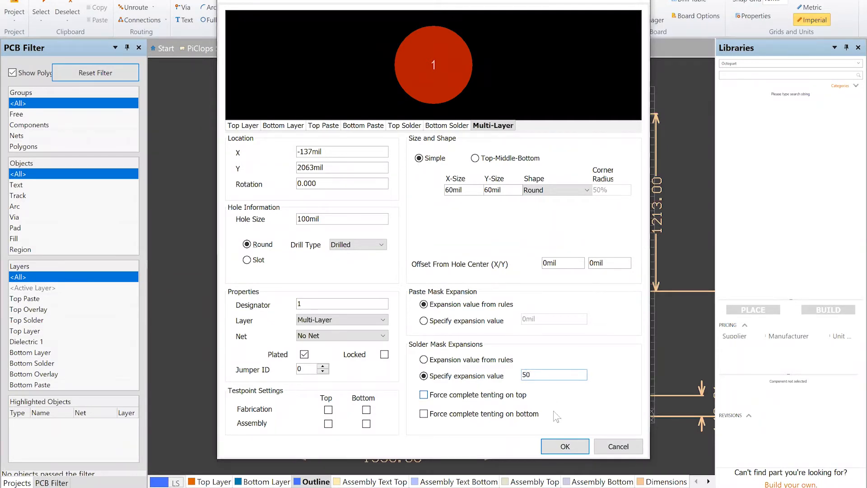
left_click(565, 447)
left_click(641, 171)
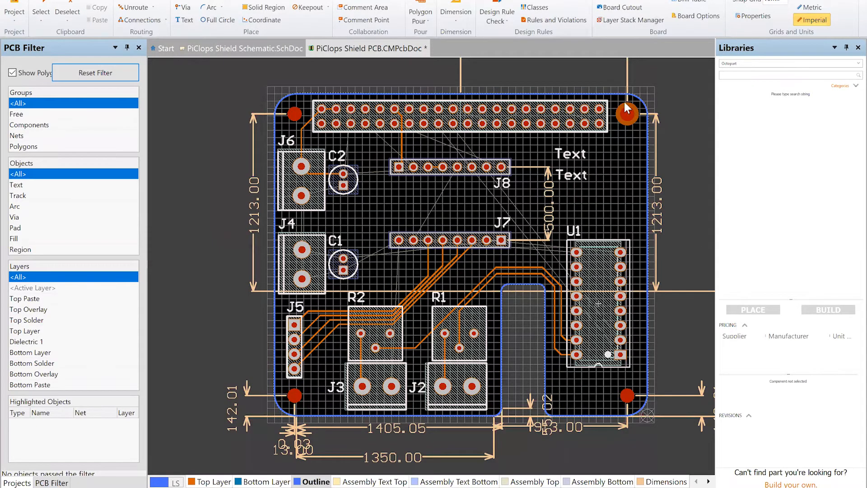
Examine the solder mask opening around the upper-right mounting hole in the 3D board view.
key("3")
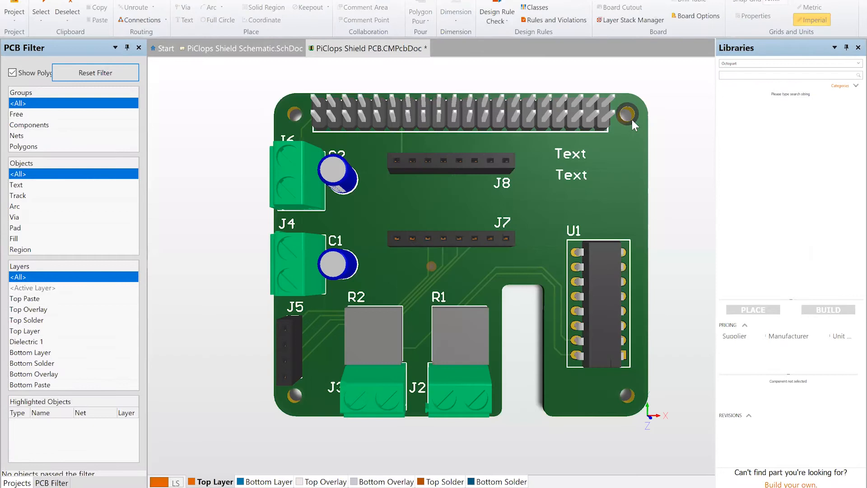
scroll(632, 110, "up", 4, "shift")
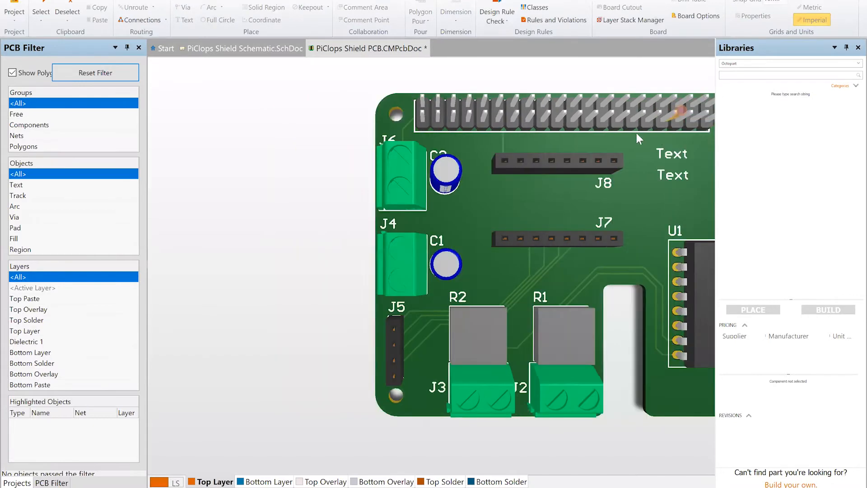
scroll(636, 133, "down", 4, "shift")
scroll(638, 115, "up", 8, "ctrl")
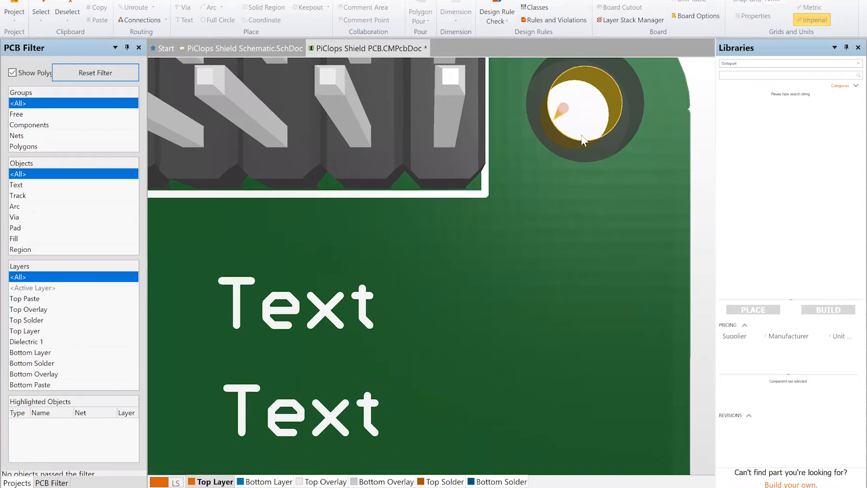
scroll(614, 124, "down", 2, "shift")
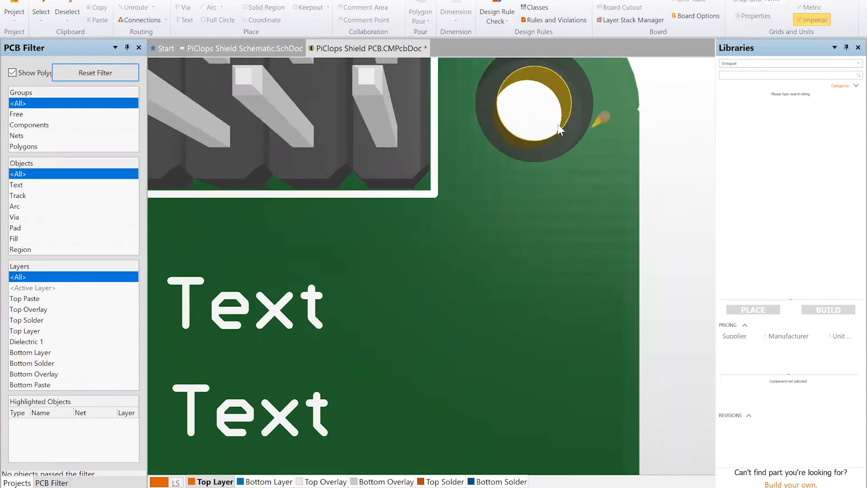
scroll(510, 130, "down", 2, "ctrl")
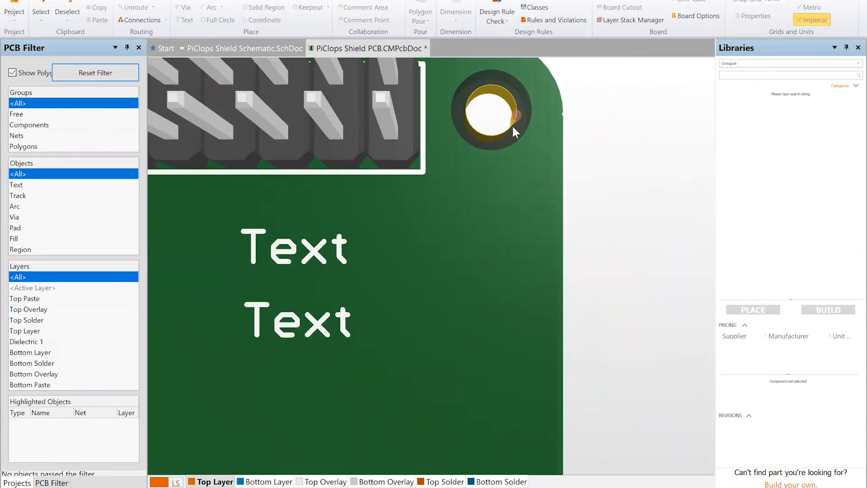
scroll(526, 119, "up", 1)
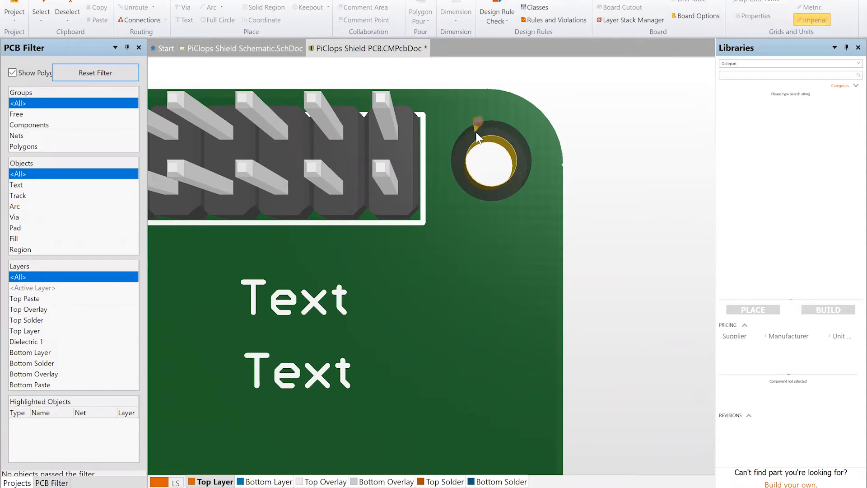
Return to the 2D layout and make the upper-right mounting hole pad non-plated.
key("2")
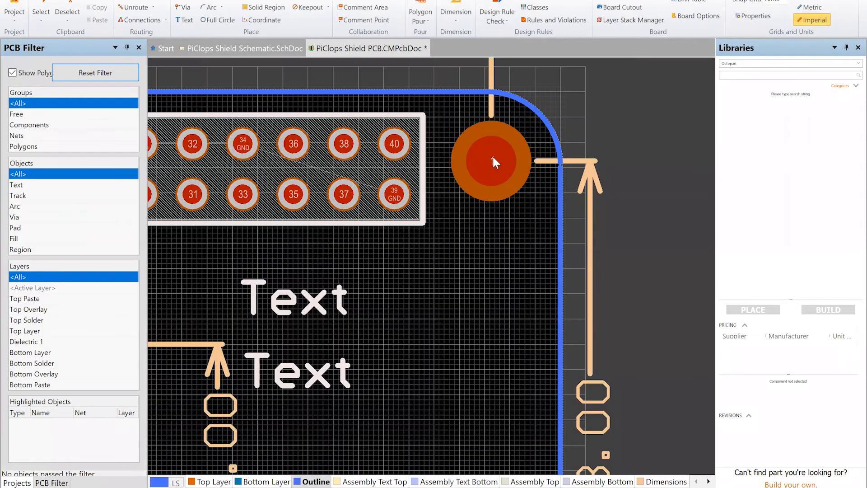
double_click(495, 134)
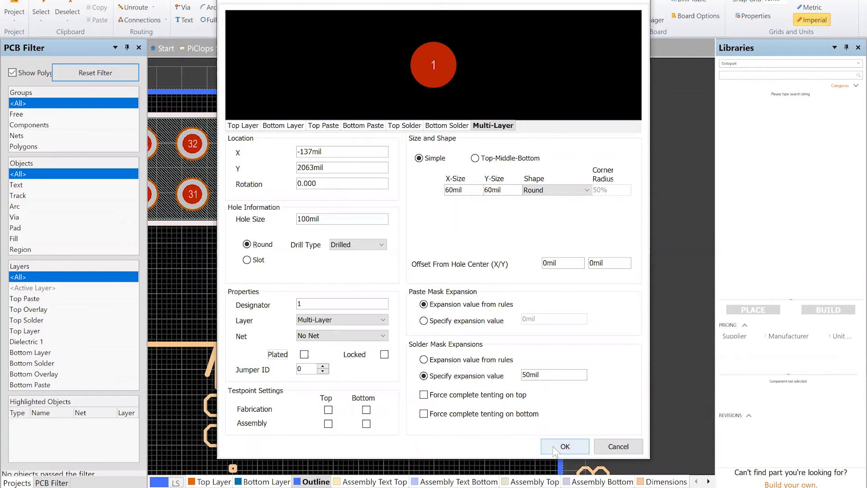
left_click(564, 447)
left_click(480, 243)
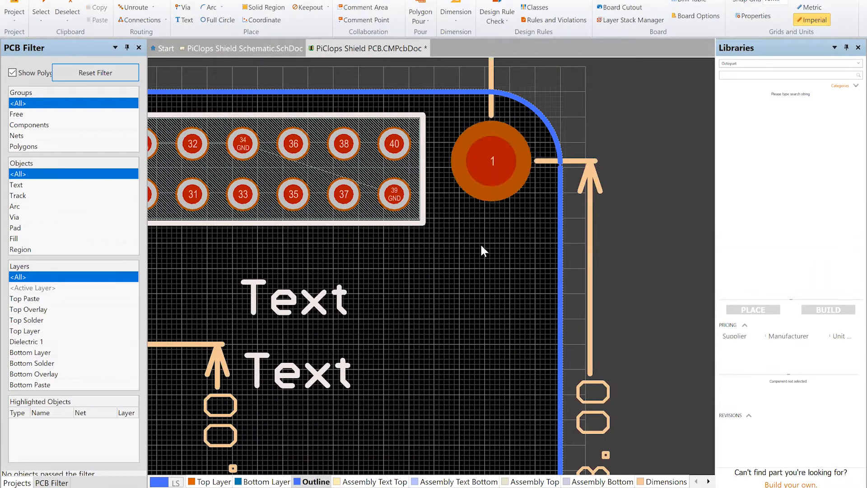
Examine the non-plated mounting hole's wall and mask opening in 3D, both from above and from the board's side.
key("3")
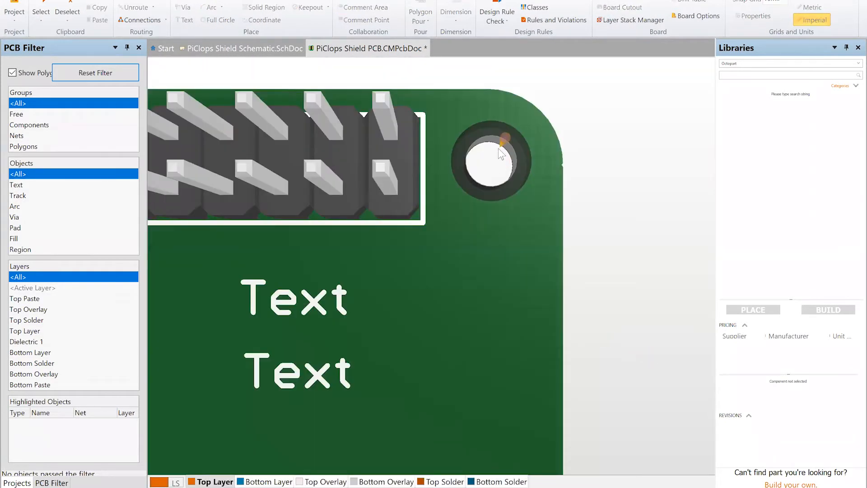
scroll(531, 150, "up", 3, "ctrl")
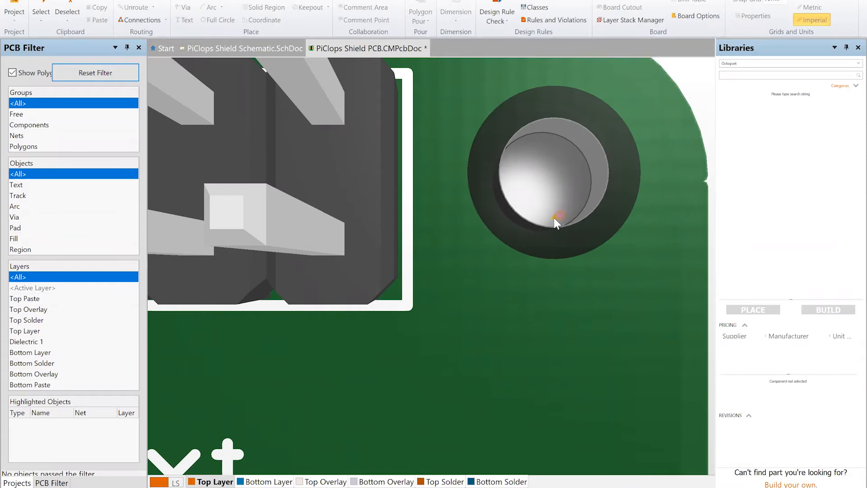
scroll(555, 219, "down", 6, "ctrl")
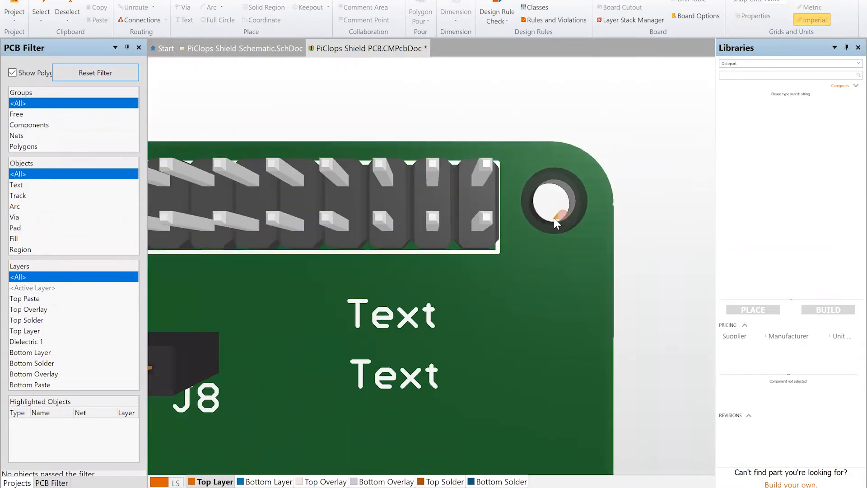
scroll(556, 221, "down", 5, "ctrl")
mouse_move(565, 195)
right_mouse_down("shift")
mouse_move(558, 155)
mouse_move(252, 258)
mouse_move(301, 263)
mouse_move(281, 266)
right_mouse_up("shift")
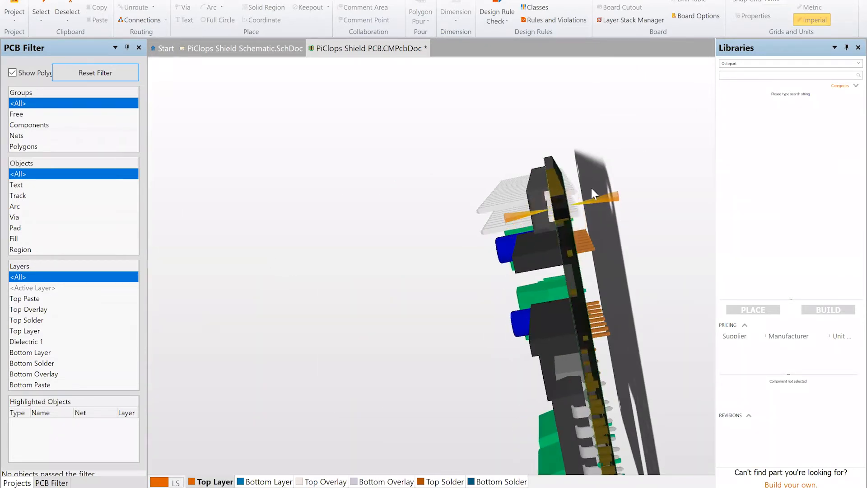
scroll(557, 201, "up", 8, "ctrl")
scroll(558, 202, "up", 8, "ctrl")
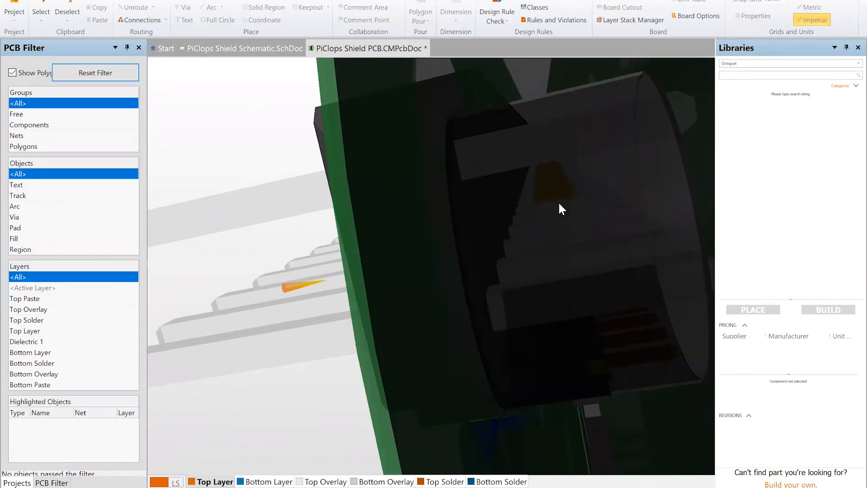
scroll(559, 201, "up", 1, "ctrl")
right_click_drag(540, 185, 421, 151, "shift")
scroll(541, 189, "down", 2, "shift")
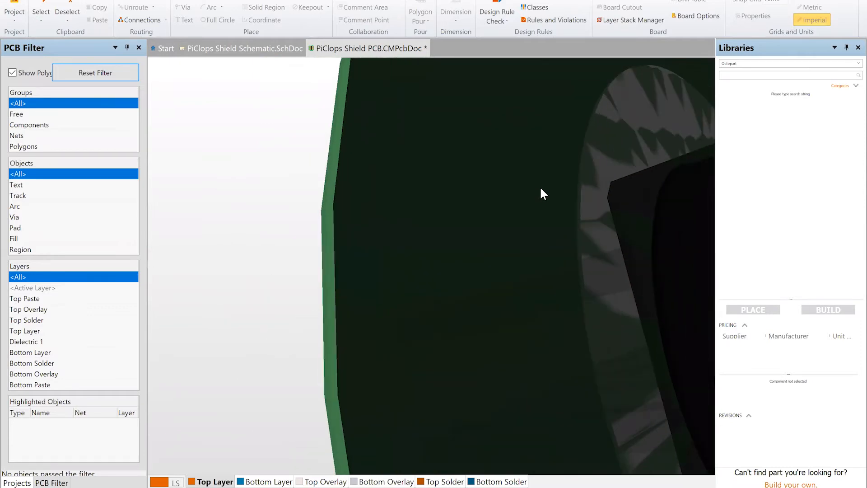
scroll(541, 189, "down", 5, "shift")
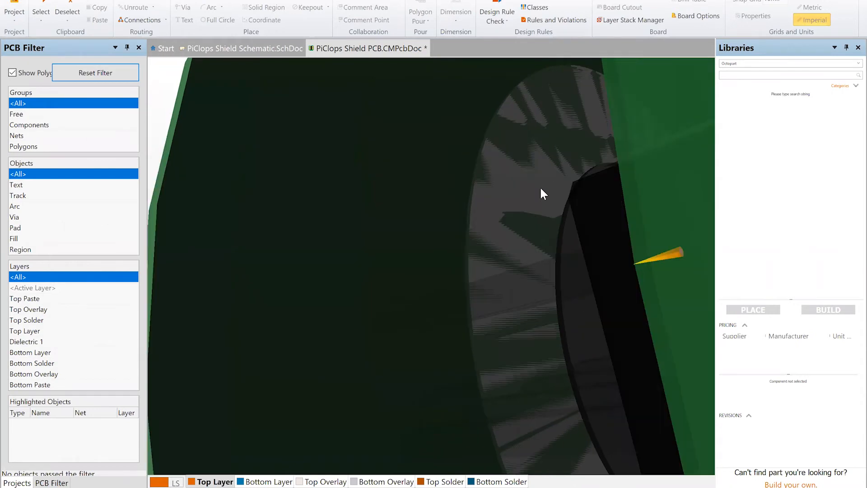
scroll(541, 188, "up", 1, "shift")
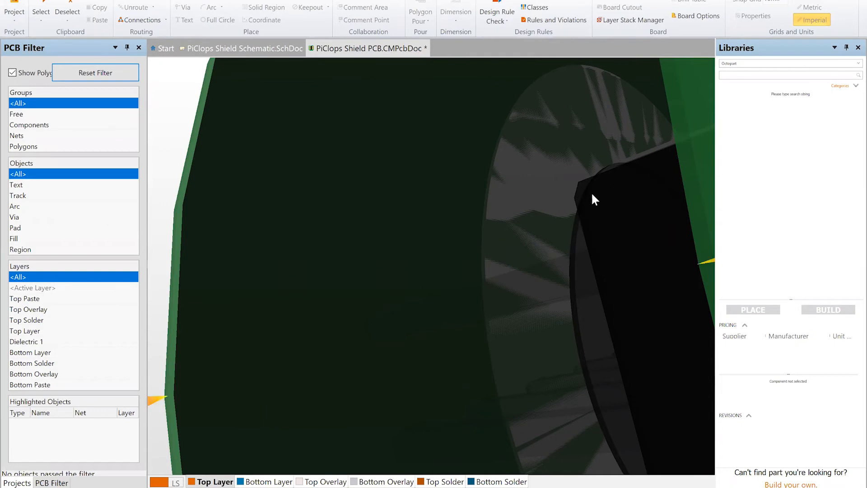
right_click_drag(573, 227, 579, 231, "shift")
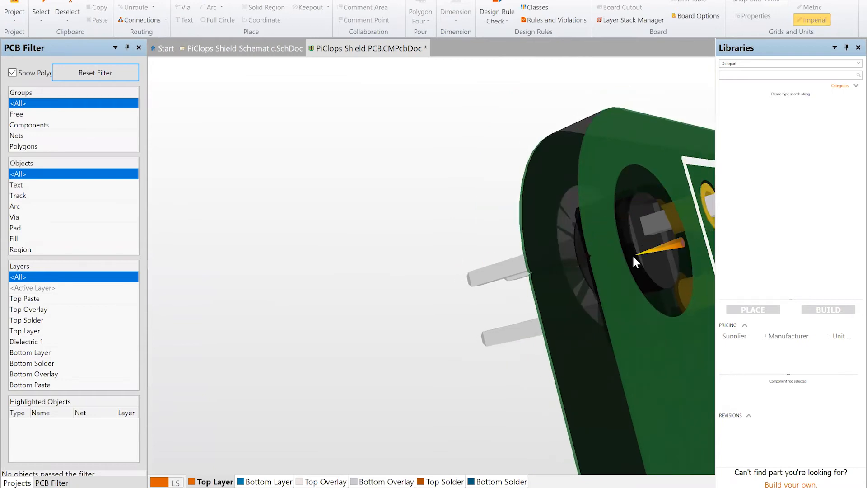
Compare the non-plated upper-right mounting hole with the plated lower-right mounting hole in the 3D board view.
middle_click_drag(512, 207, 514, 205, "shift")
right_click_drag(465, 201, 729, 221, "shift")
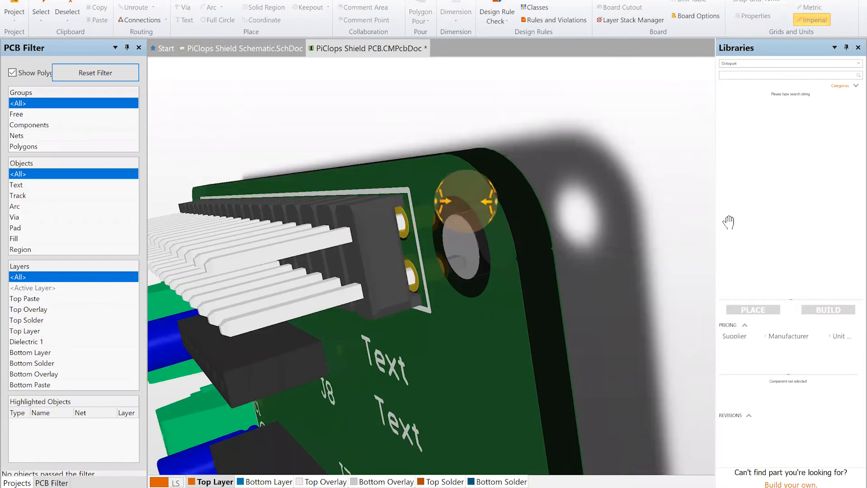
scroll(492, 255, "up", 3, "ctrl")
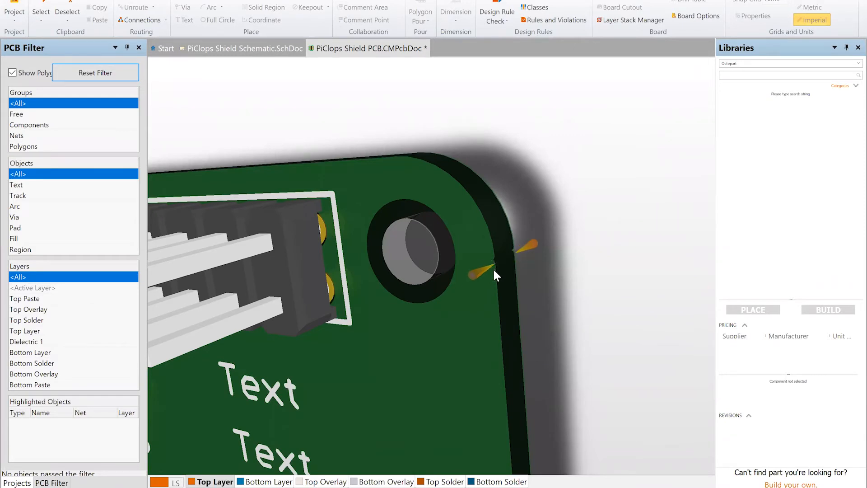
right_click_drag(454, 291, 484, 298, "shift")
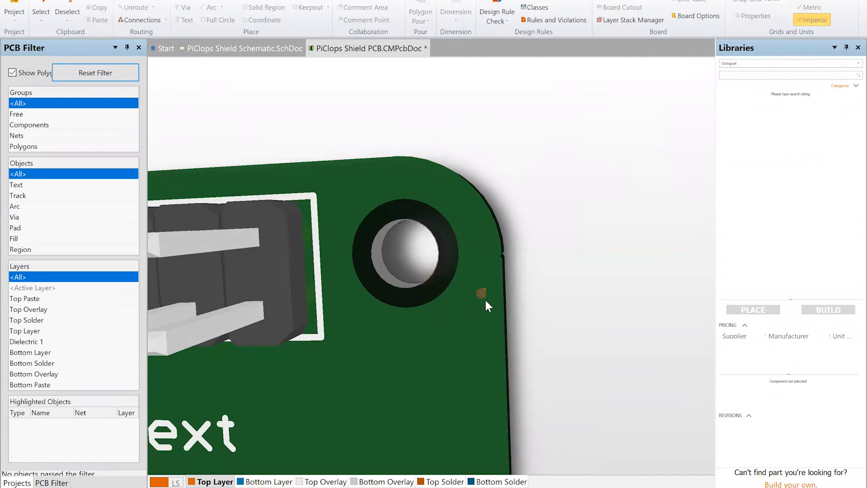
scroll(493, 302, "up", 3, "ctrl")
scroll(494, 303, "down", 10)
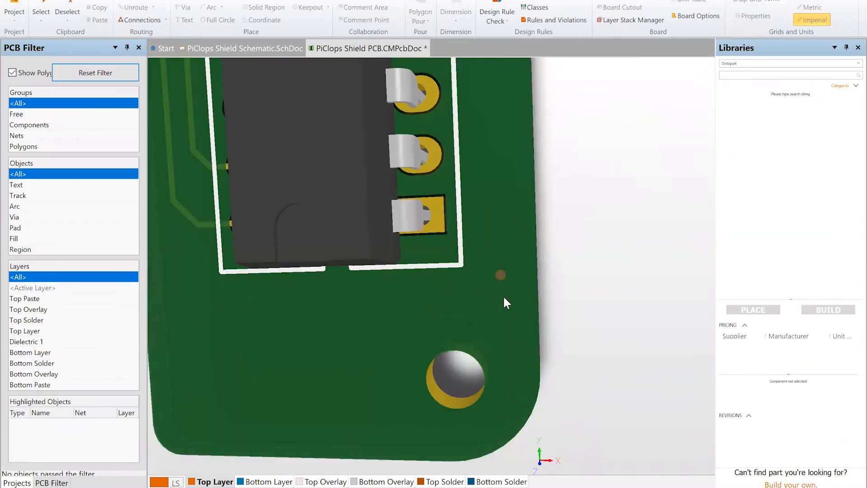
scroll(505, 303, "down", 3)
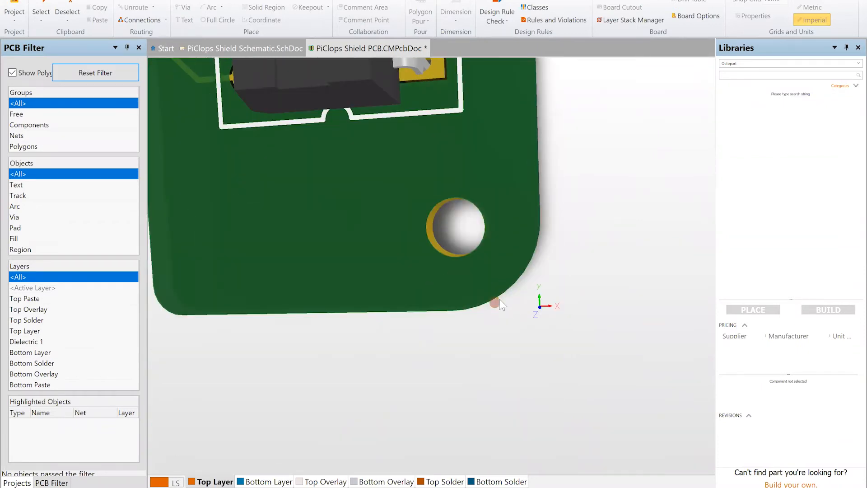
key("0")
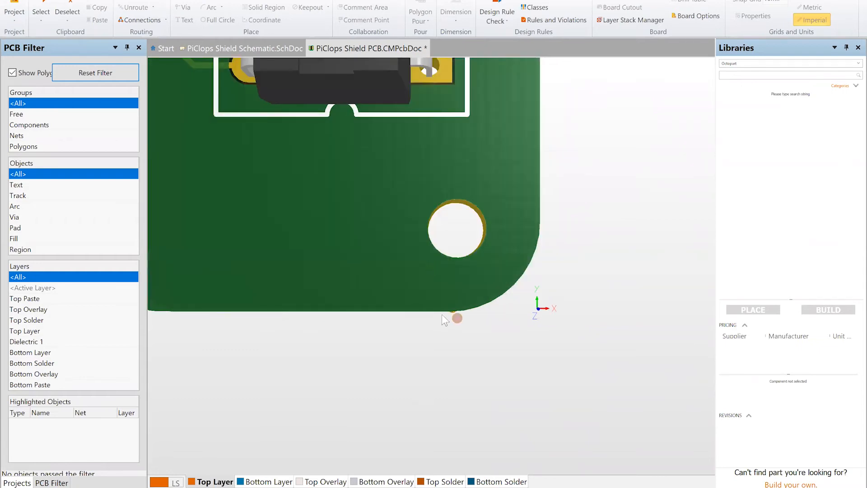
Inspect the board edge in 3D around the slot cutout and at the upper-right corner for outline irregularities.
scroll(441, 314, "up", 10, "shift")
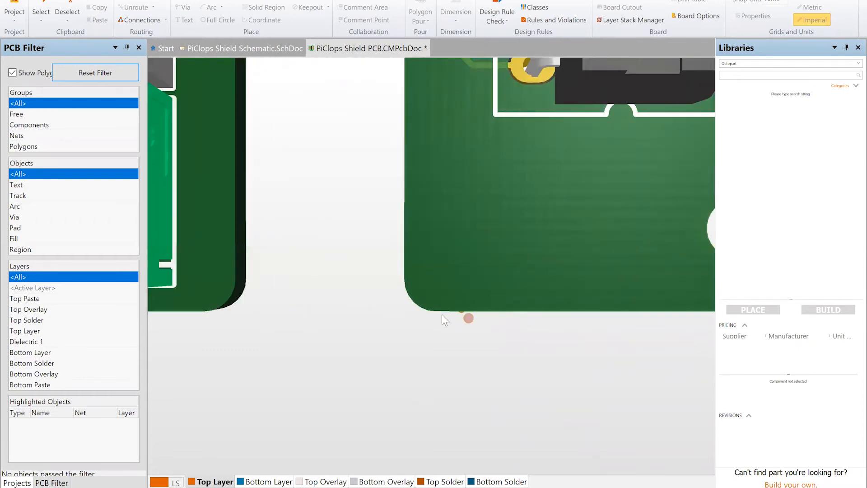
scroll(452, 303, "up", 4)
scroll(452, 303, "up", 4)
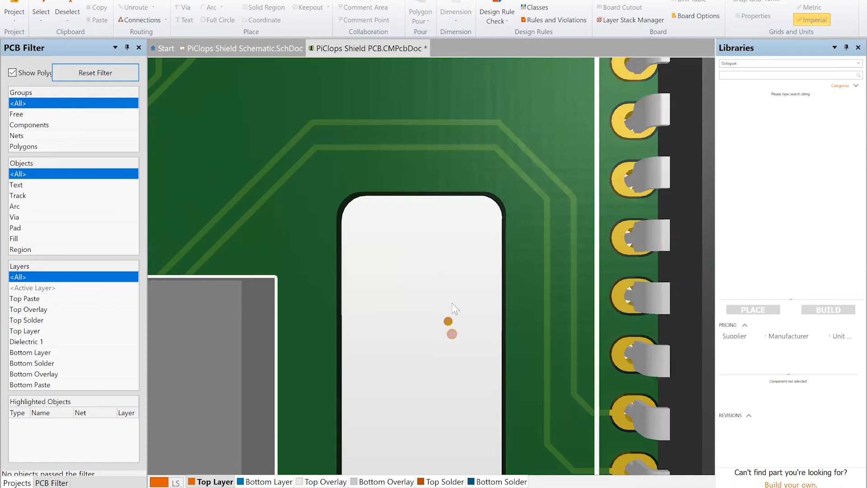
scroll(452, 303, "down", 2, "shift")
scroll(452, 304, "down", 4, "shift")
scroll(452, 305, "up", 5)
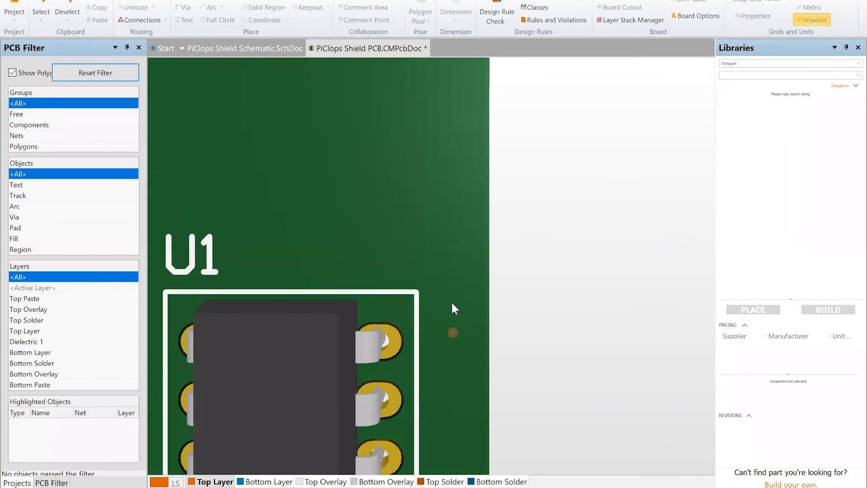
scroll(452, 305, "up", 4)
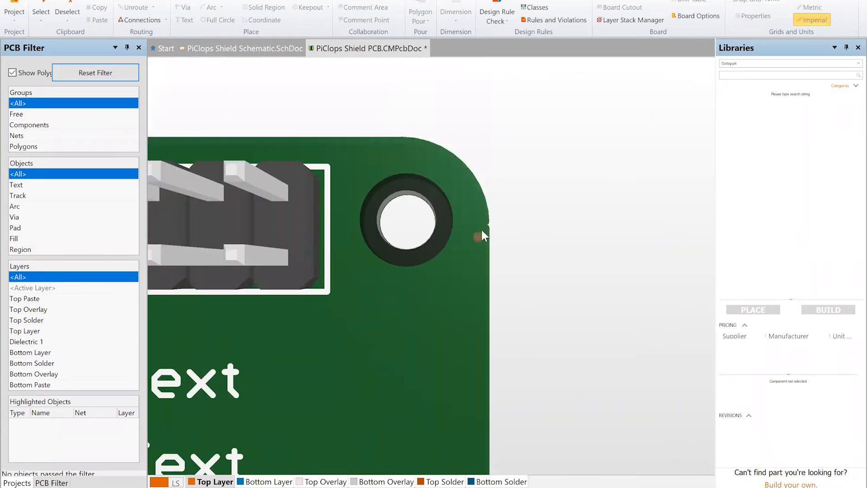
scroll(481, 231, "down", 1, "shift")
scroll(482, 262, "down", 1, "shift")
scroll(422, 277, "up", 5, "ctrl")
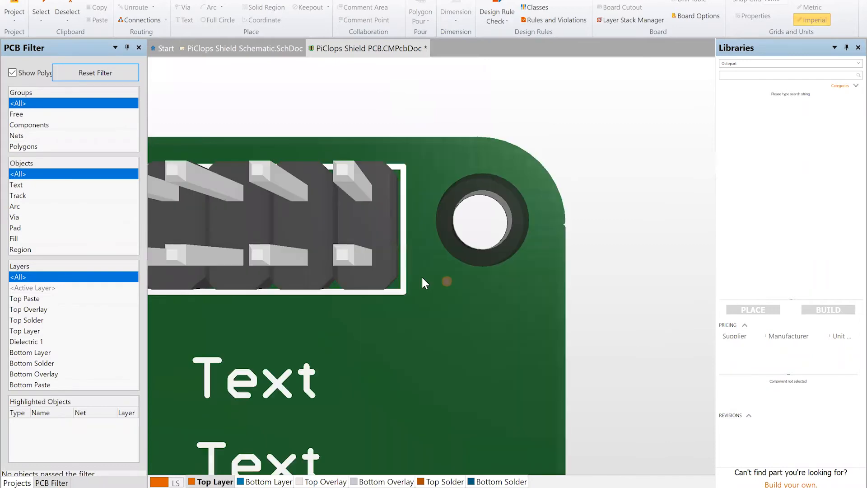
scroll(422, 278, "down", 5)
scroll(315, 227, "up", 2, "ctrl")
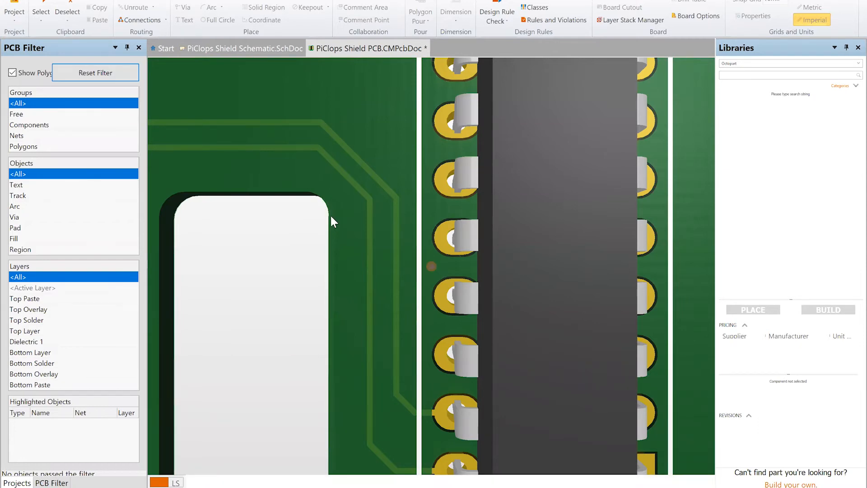
Return to the 2D layout and reshape the Outline-layer arc at the slot cutout's upper-right corner into a shallower curve.
key("2")
scroll(329, 208, "up", 6, "ctrl")
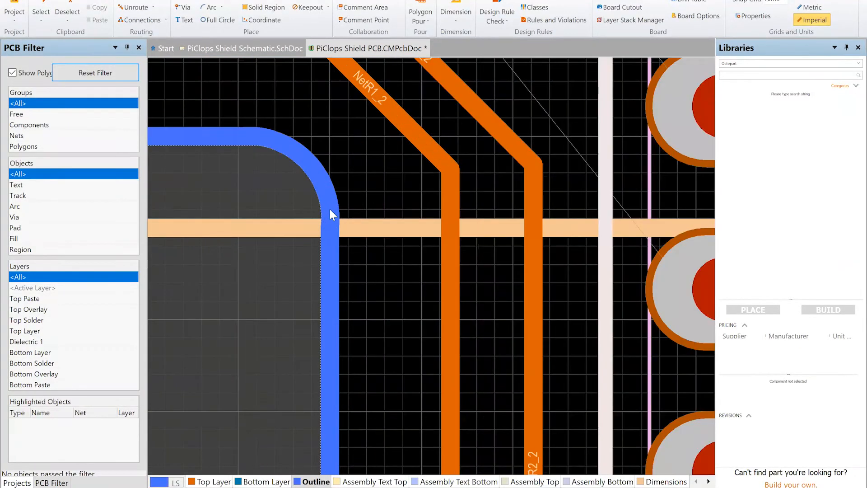
left_click(330, 294)
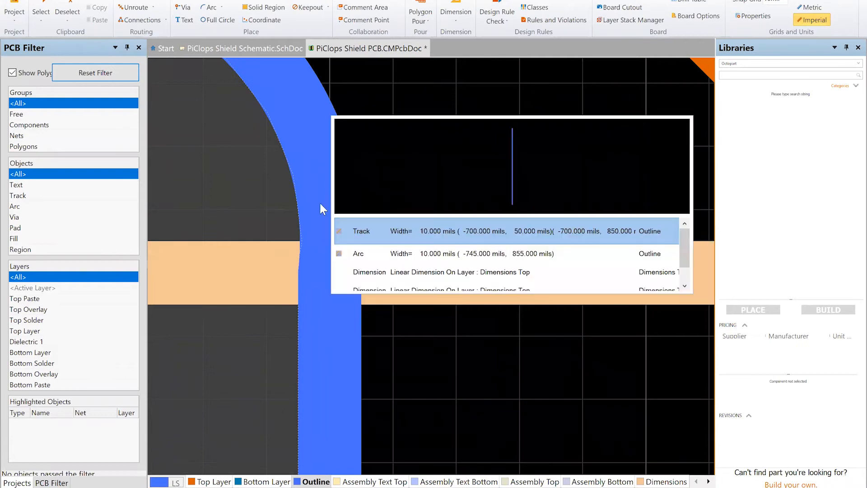
left_click(311, 162)
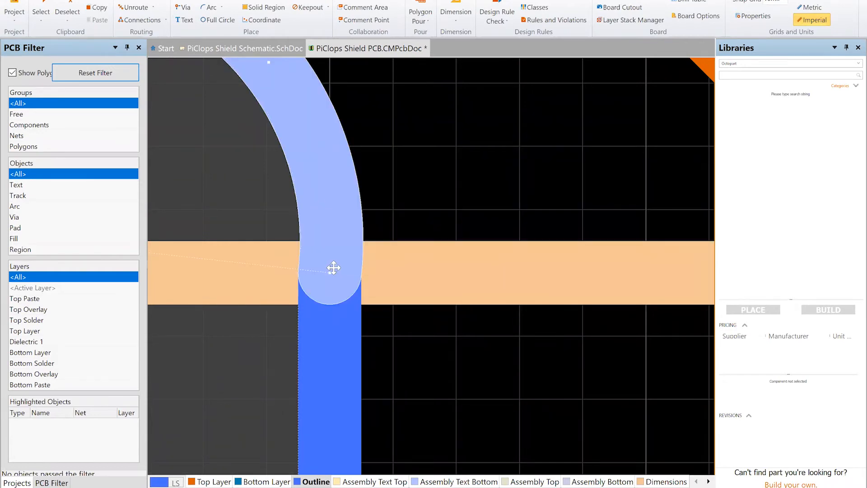
scroll(336, 267, "up", 2, "shift")
scroll(341, 270, "down", 3, "ctrl")
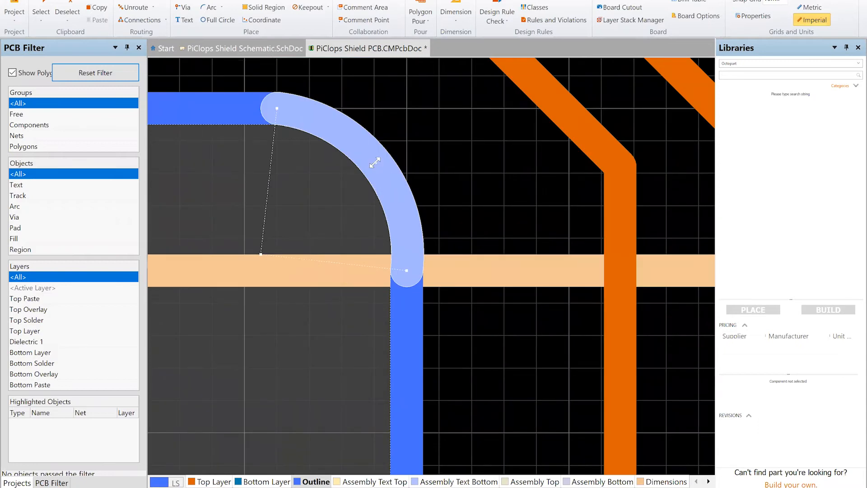
left_click_drag(371, 165, 379, 159)
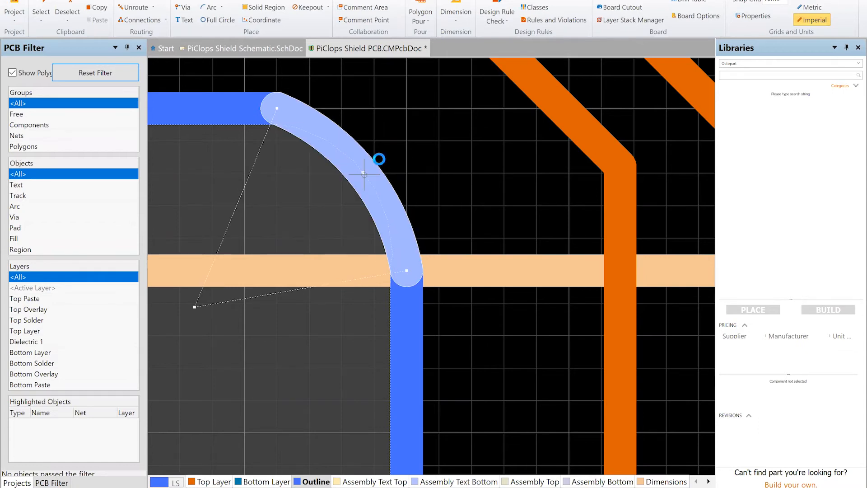
Extend the board's right-hand Outline track upward to meet the end of the upper-right corner arc, closing the gap.
scroll(386, 177, "right", 4, "shift")
scroll(393, 189, "right", 5, "shift")
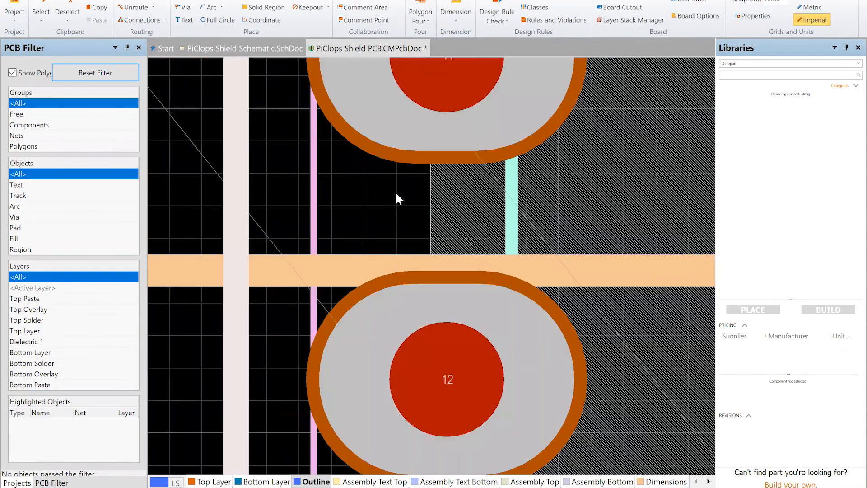
scroll(398, 198, "down", 2, "ctrl")
scroll(398, 199, "down", 5, "ctrl")
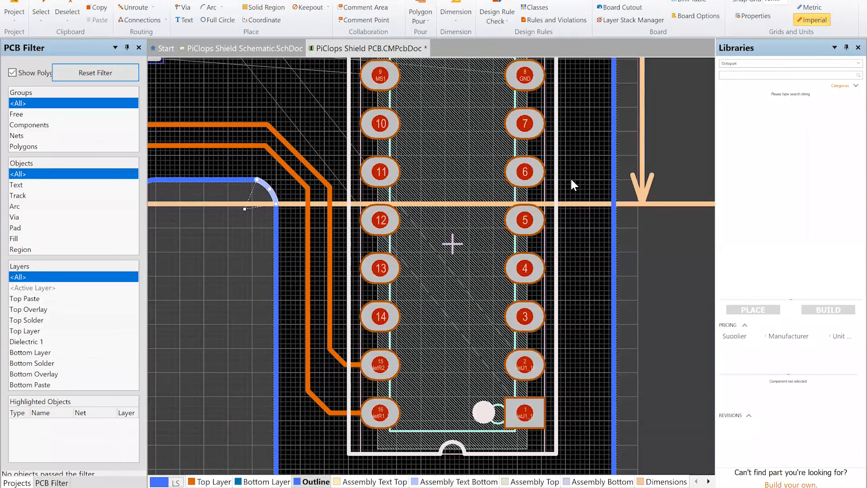
scroll(571, 178, "up", 6)
scroll(541, 186, "up", 5, "ctrl")
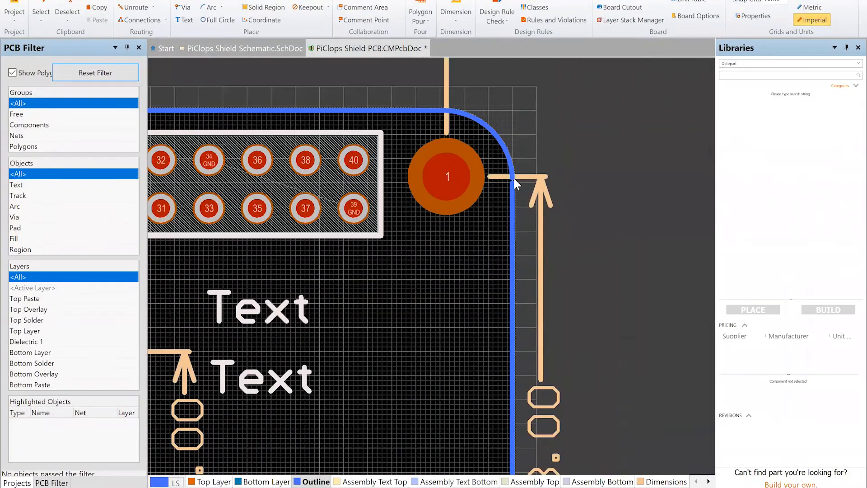
scroll(514, 179, "up", 10, "ctrl")
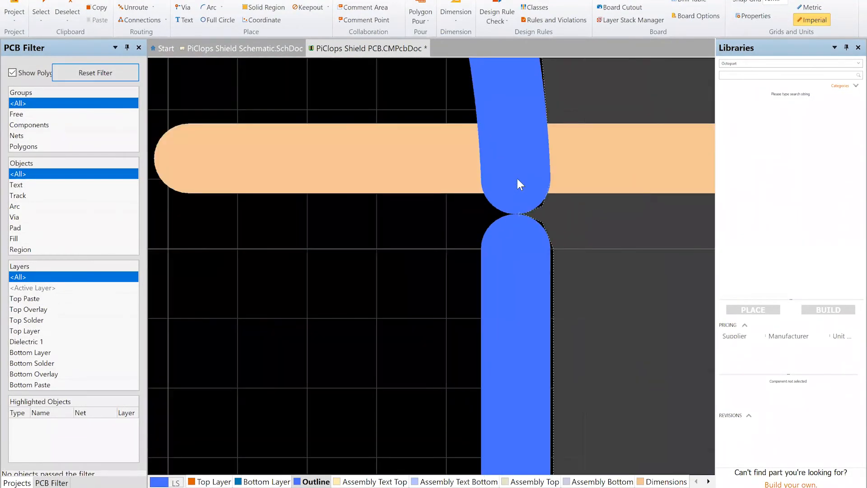
left_click(517, 178)
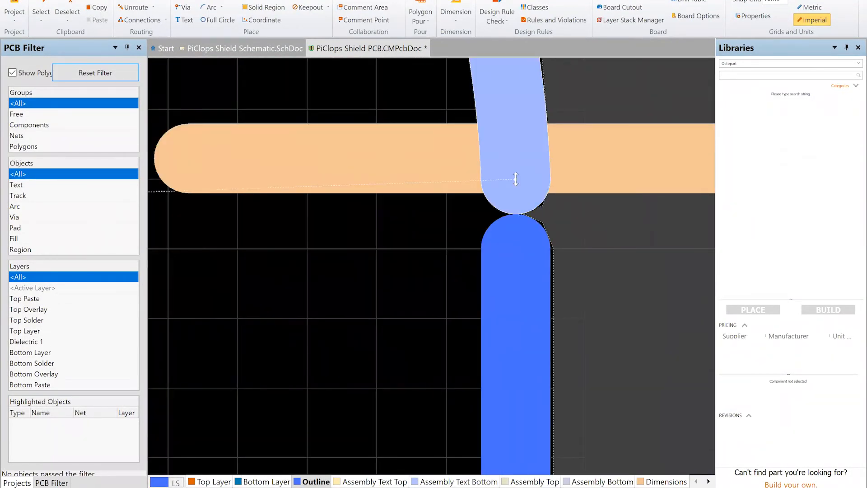
left_click(517, 263)
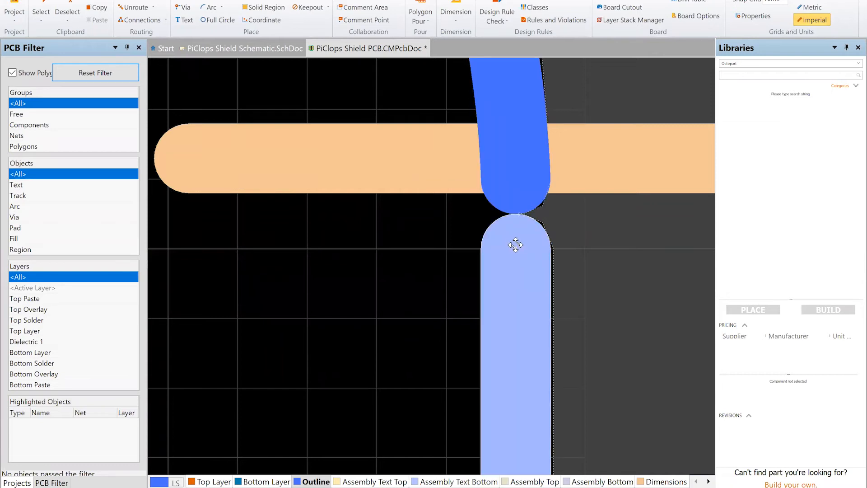
left_click_drag(517, 230, 515, 176)
left_click(625, 258)
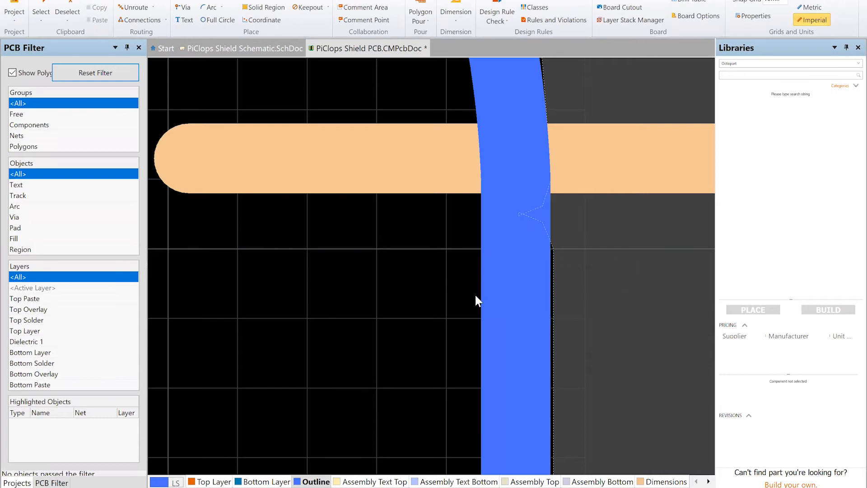
Filter the board to free Track and Arc objects and select everything that passes the filter.
scroll(492, 284, "down", 1, "ctrl")
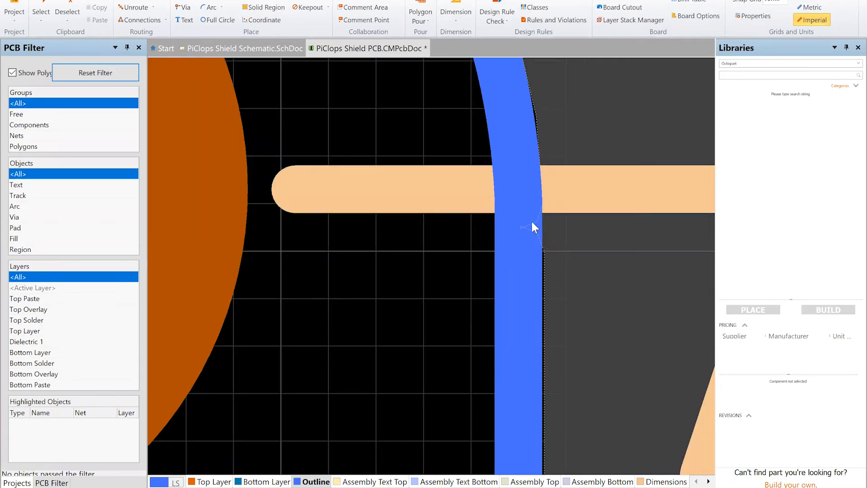
scroll(479, 284, "down", 4, "ctrl")
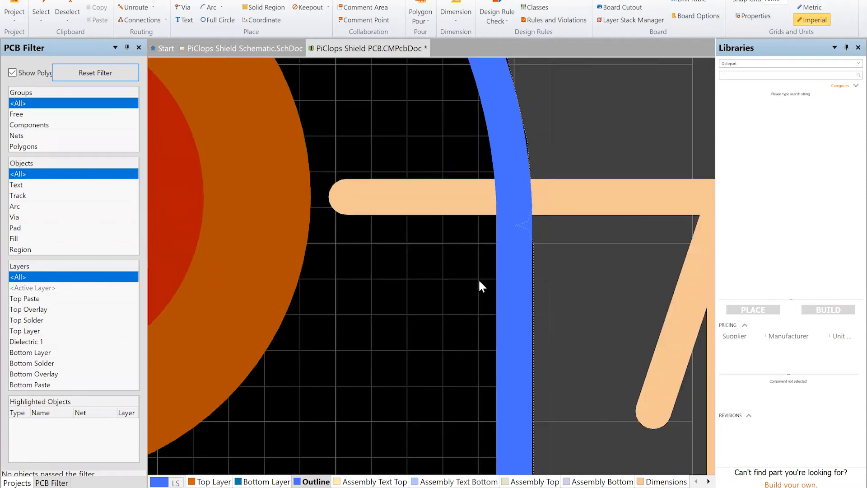
scroll(481, 278, "down", 5, "ctrl")
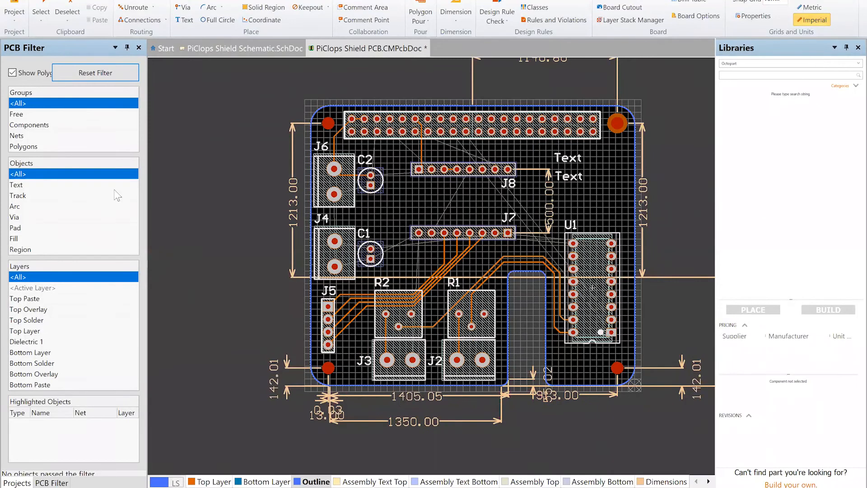
left_click(18, 114)
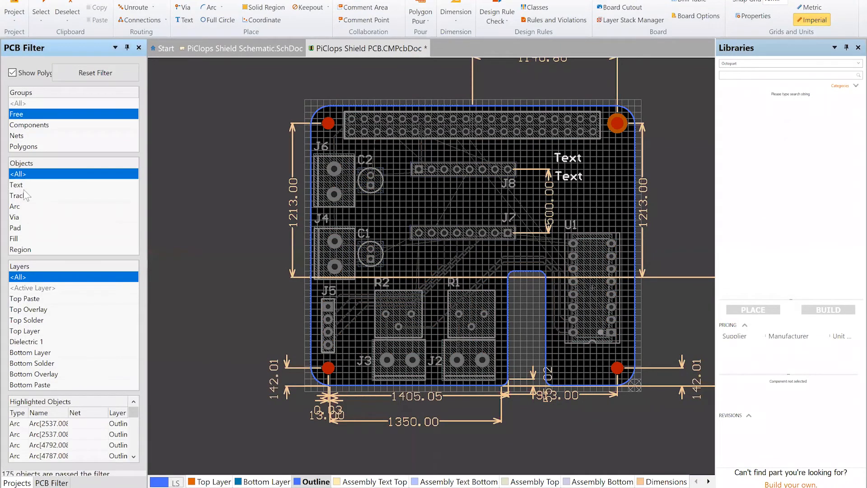
left_click(24, 197)
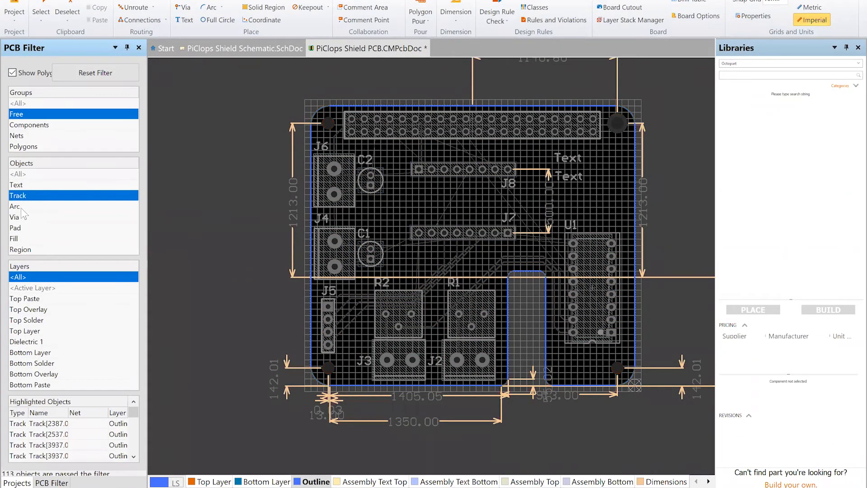
left_click(23, 207, "ctrl")
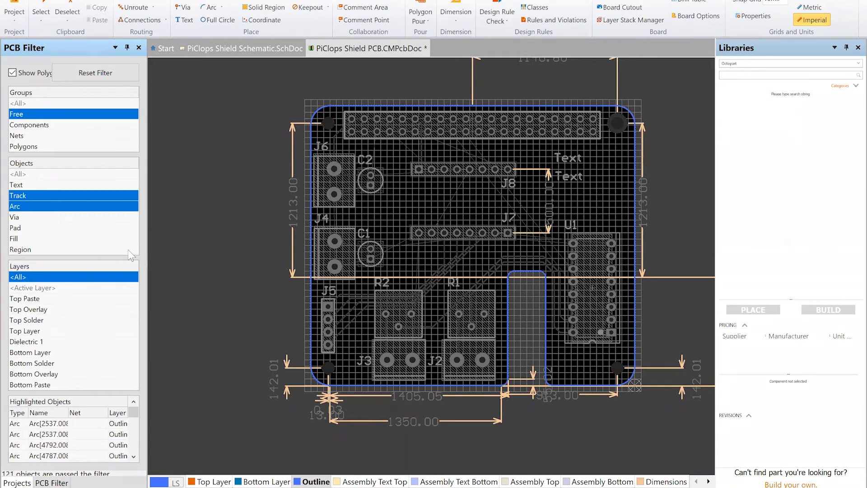
left_click(219, 237)
key("ctrl+a")
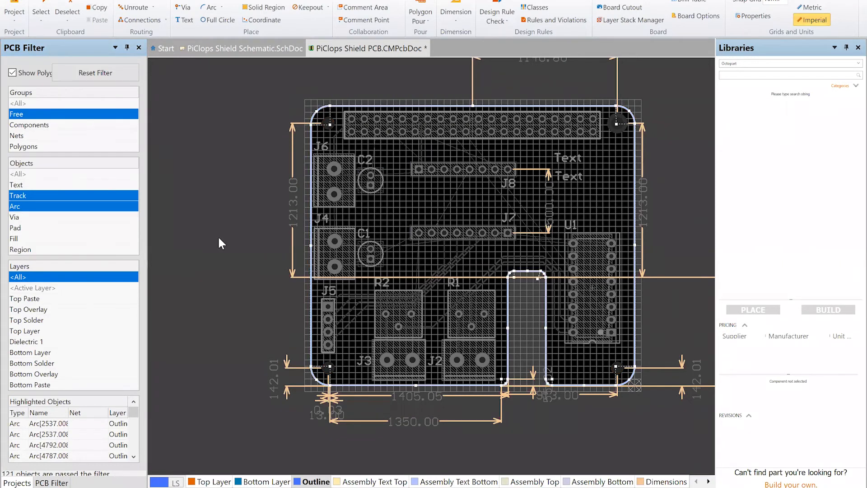
Redefine the board shape from the selected outline objects using their external edges, and clear the selection.
left_click(612, 2)
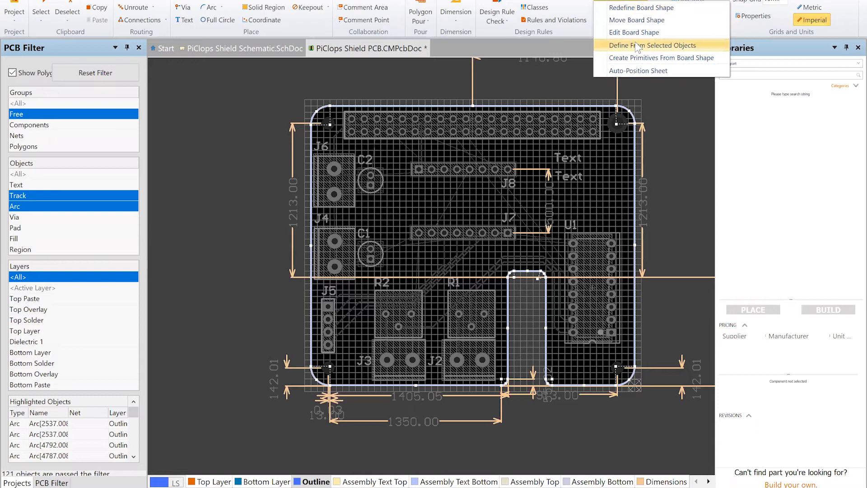
left_click(635, 41)
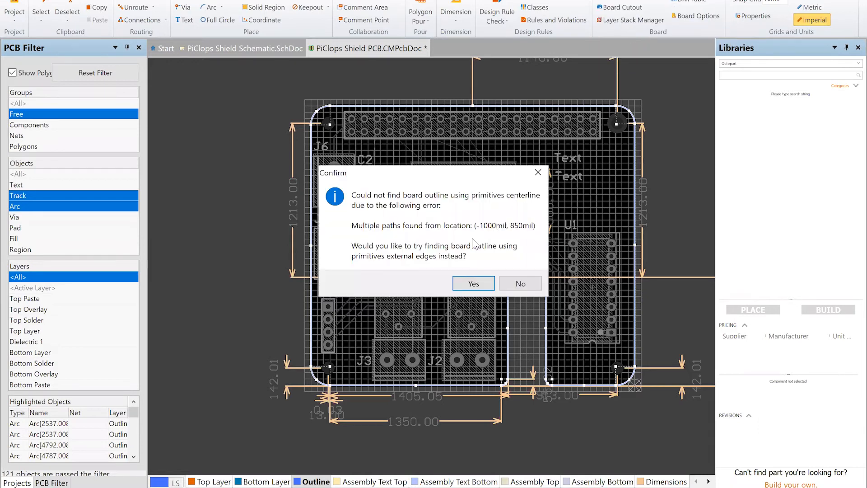
left_click(469, 283)
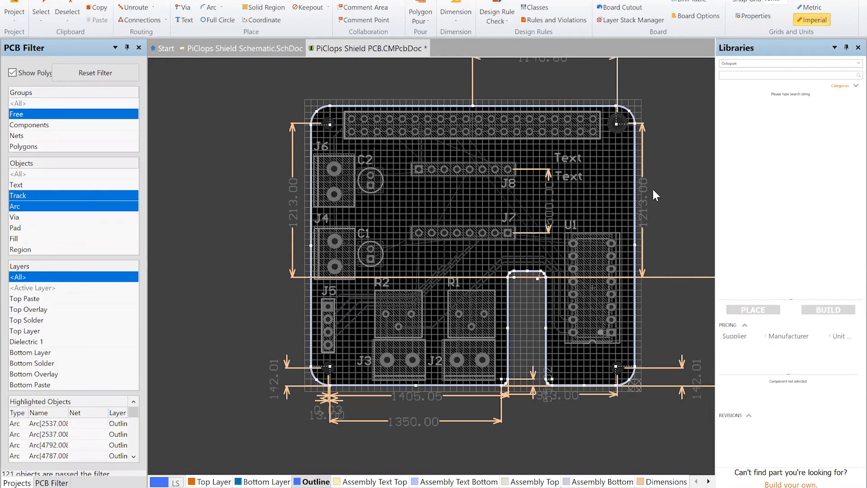
left_click(670, 126)
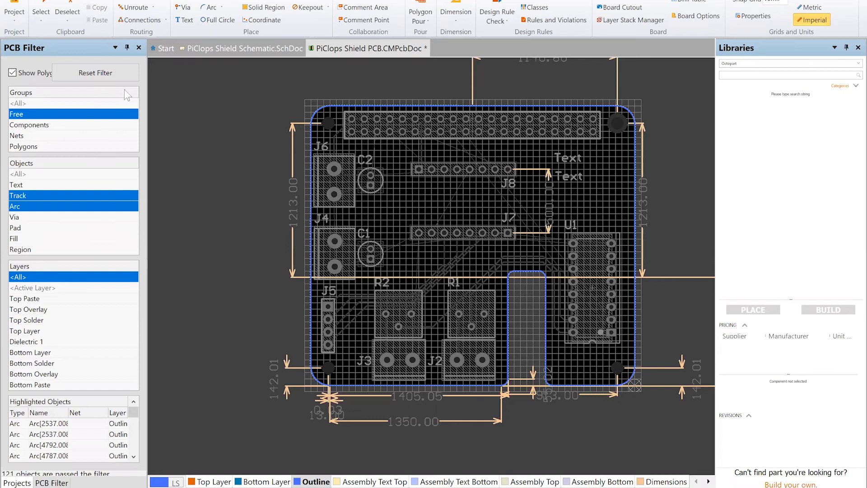
Clear the active board filter and show the upper-right mounting hole in the 3D view.
key("shift+c")
scroll(646, 133, "up", 3, "ctrl")
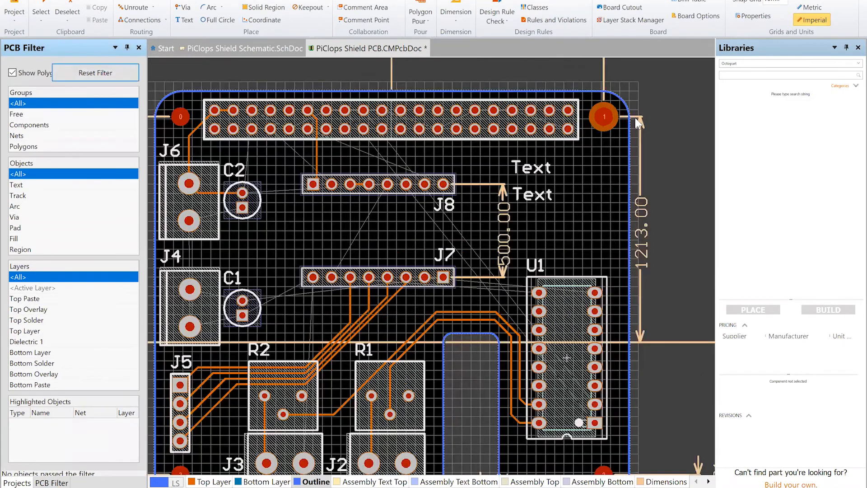
scroll(622, 119, "up", 4, "ctrl")
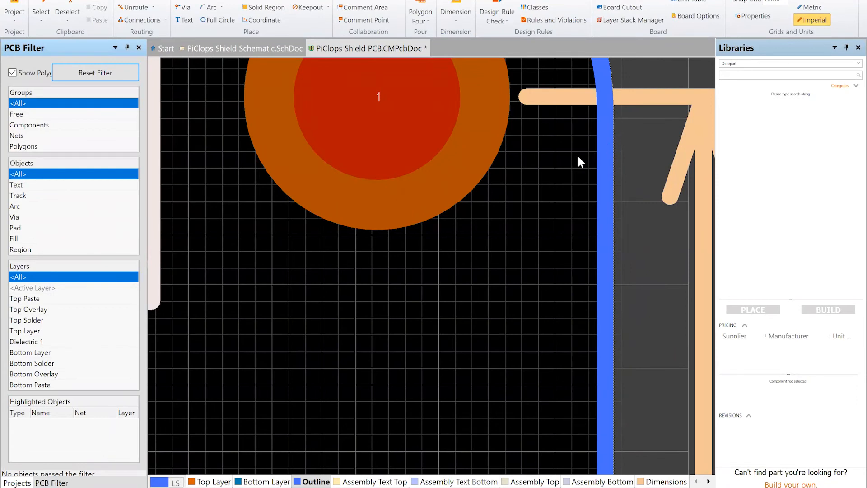
key("3")
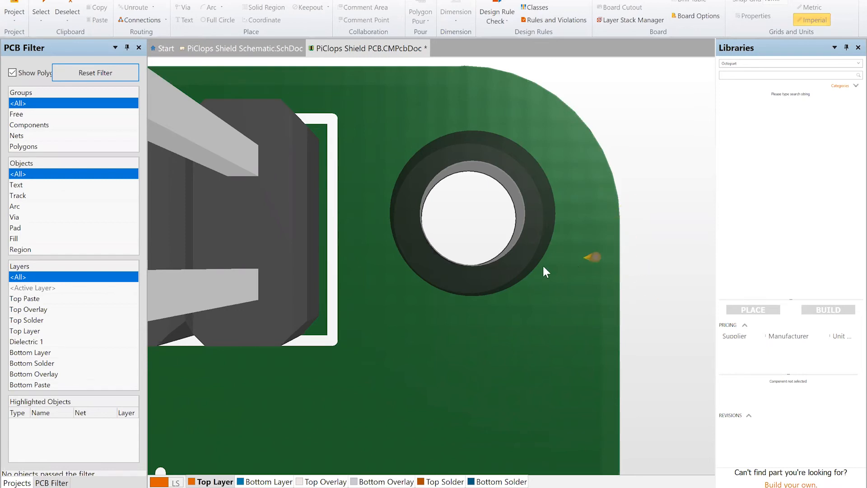
Examine the 3D board's outline, rounded corners, slot cutout and mounting holes.
scroll(530, 262, "down", 2, "ctrl")
scroll(531, 265, "down", 5, "ctrl")
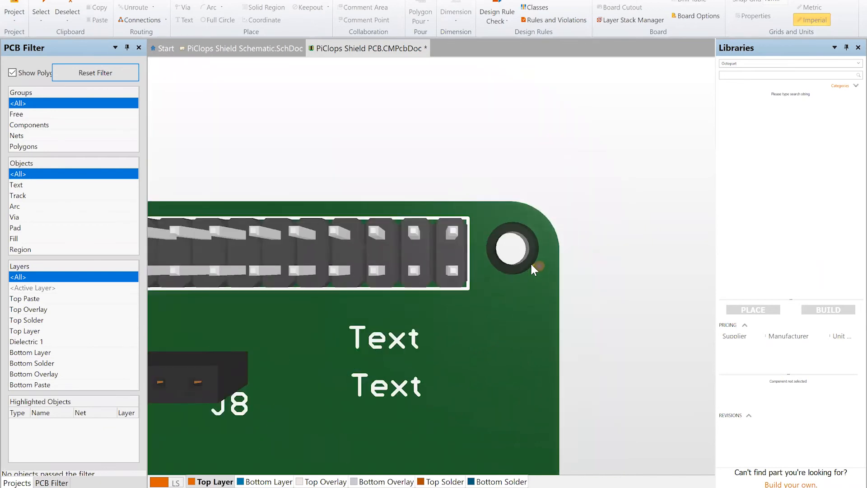
scroll(531, 265, "down", 3)
scroll(531, 265, "up", 3)
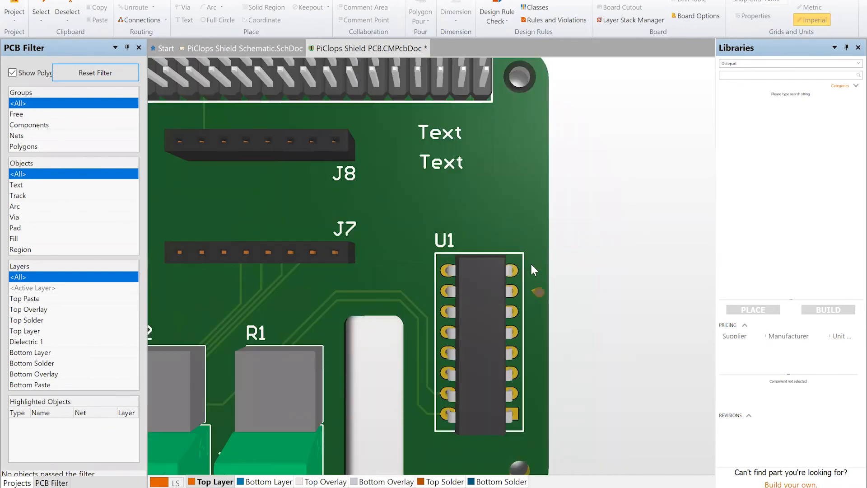
scroll(531, 265, "down", 3)
scroll(531, 266, "up", 3)
scroll(531, 265, "down", 2, "ctrl")
scroll(531, 262, "left", 2, "shift")
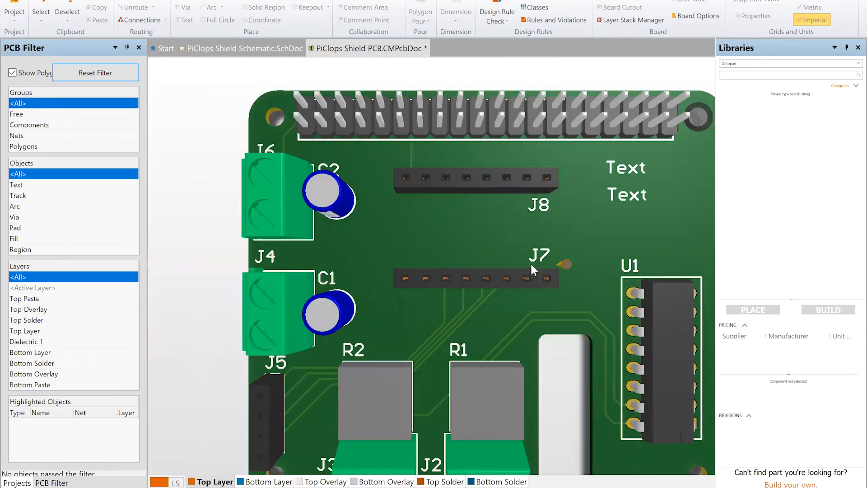
scroll(570, 258, "down", 3)
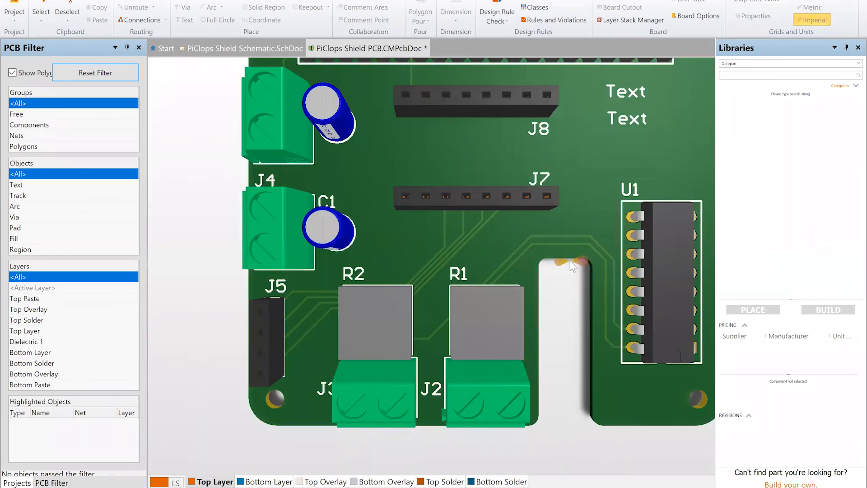
scroll(570, 260, "up", 3)
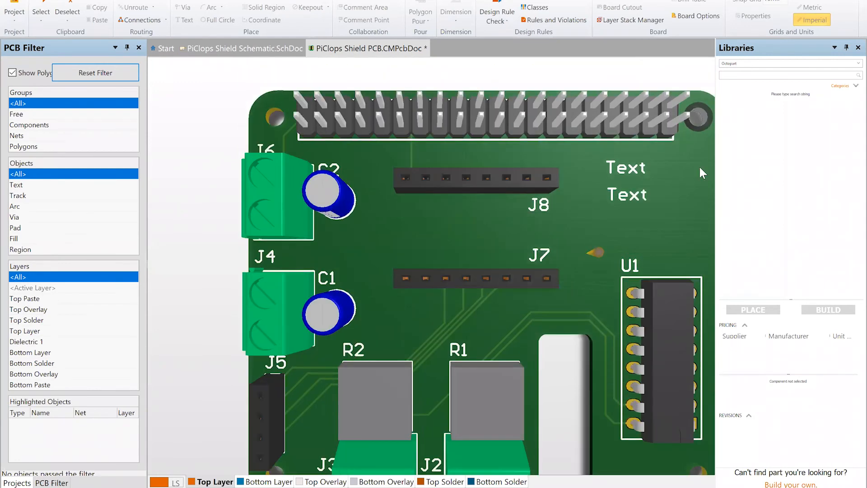
Return to the 2D layout and review the properties of the upper-left mounting hole pad, leaving them unchanged.
key("2")
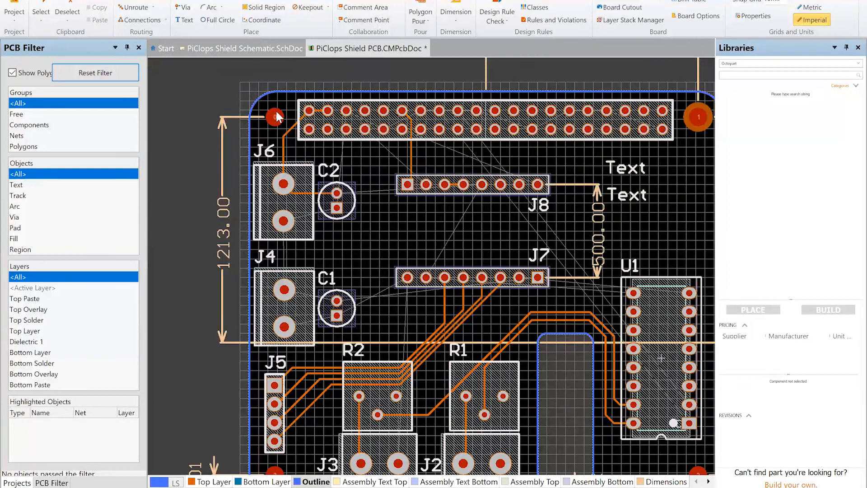
left_click(277, 117)
double_click(276, 115)
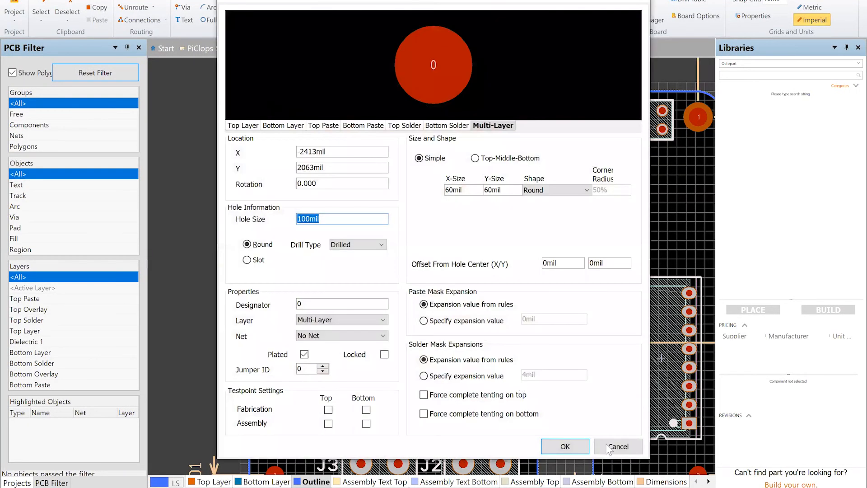
left_click(565, 446)
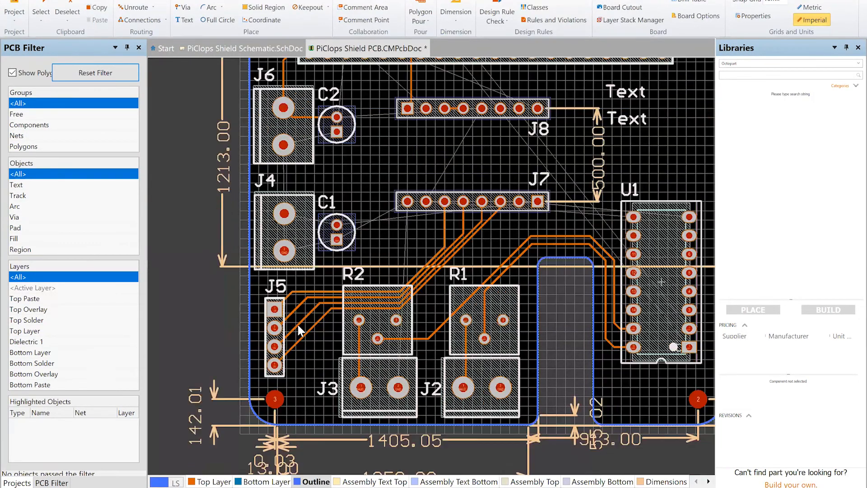
Select all four corner mounting hole pads together and show their shared properties in the Object Inspector.
scroll(312, 280, "down", 3)
left_click(278, 399)
left_click(696, 398)
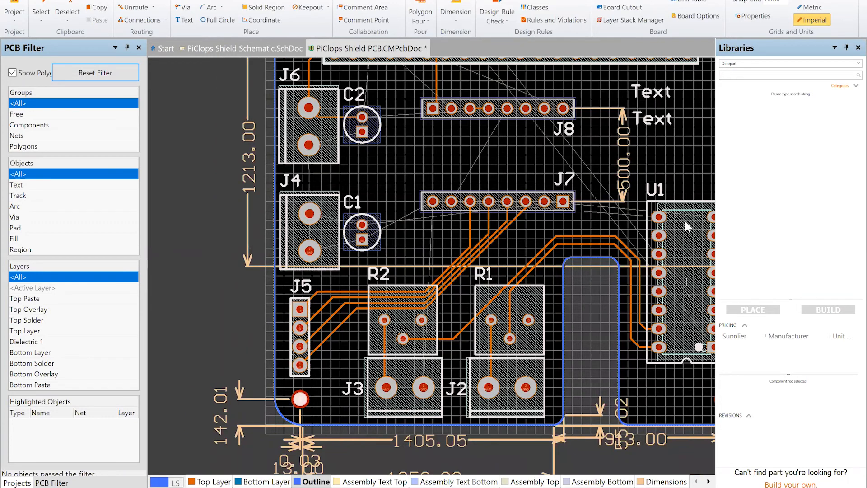
scroll(678, 208, "up", 5)
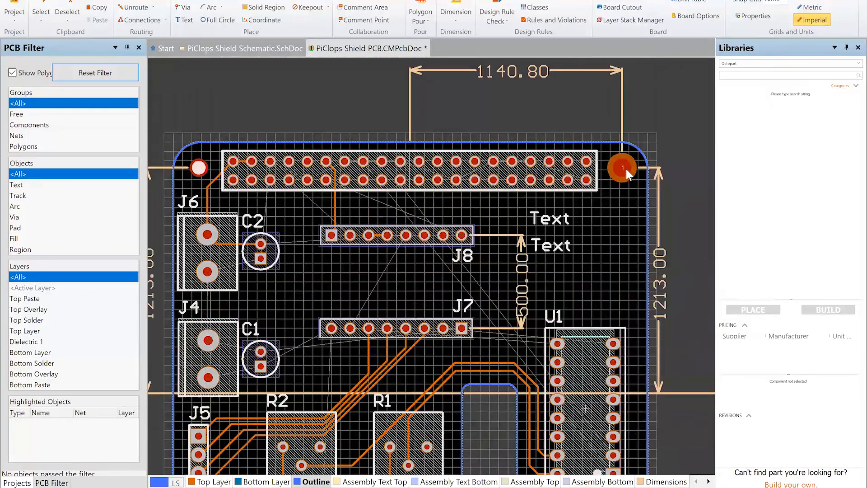
left_click(626, 169)
left_click(83, 0)
left_click(391, 16)
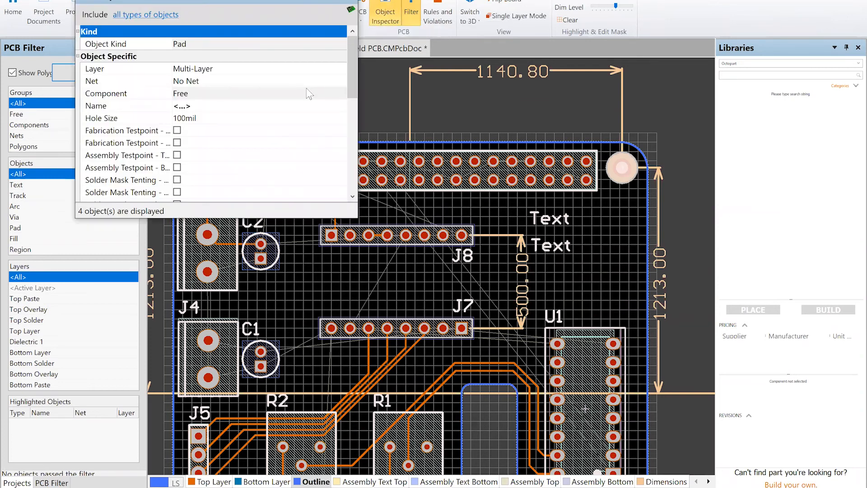
Examine the four pads' shared properties for plating and solder mask expansion settings, and close the inspector.
scroll(268, 107, "down", 2)
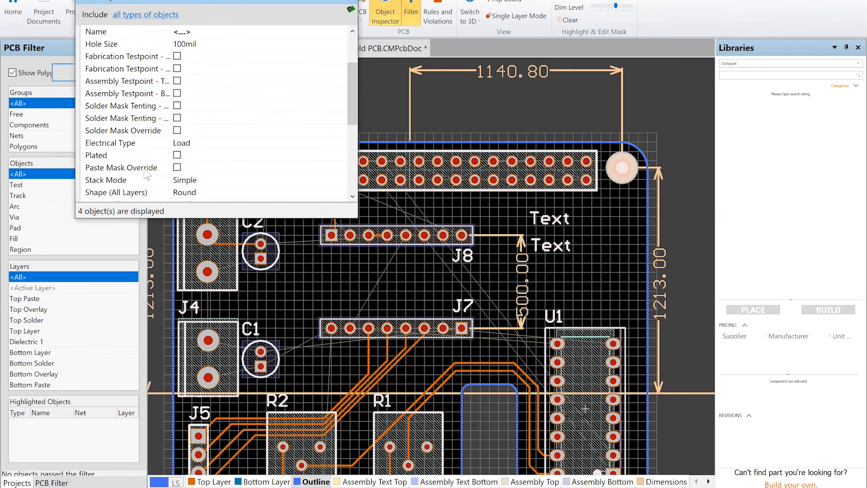
scroll(203, 173, "down", 1)
scroll(205, 174, "down", 4)
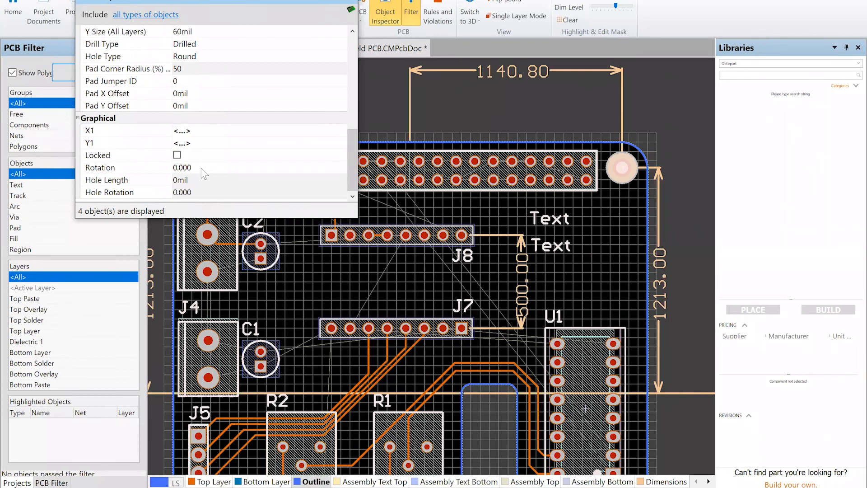
scroll(204, 174, "up", 1)
scroll(204, 174, "up", 2)
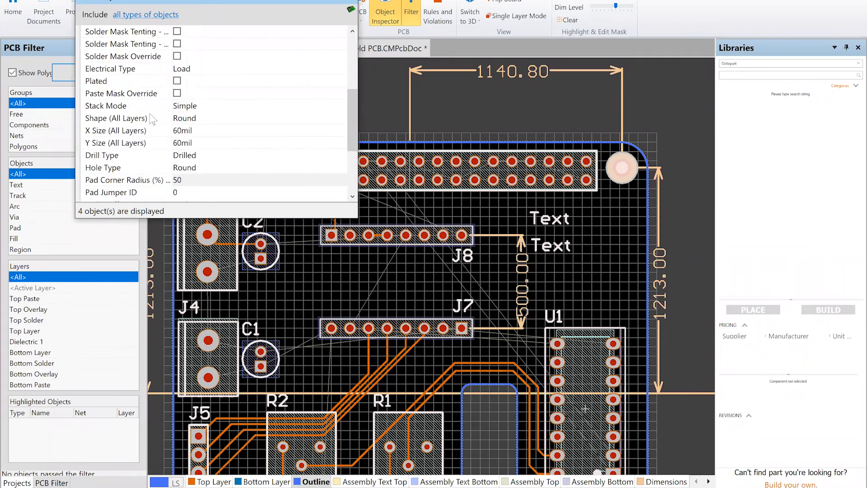
scroll(127, 101, "up", 1)
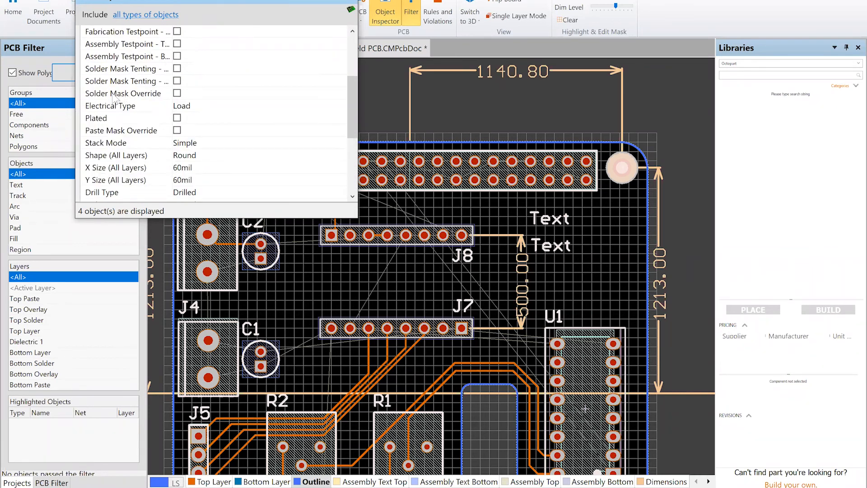
scroll(137, 91, "up", 1)
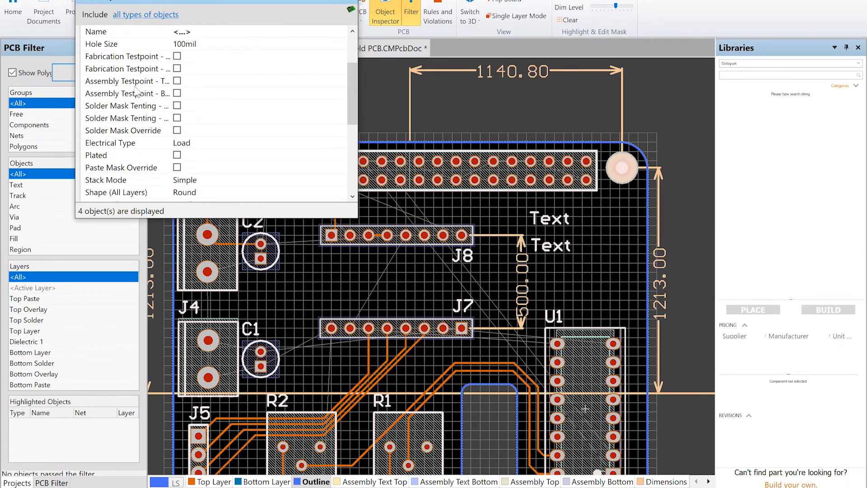
scroll(137, 90, "up", 2)
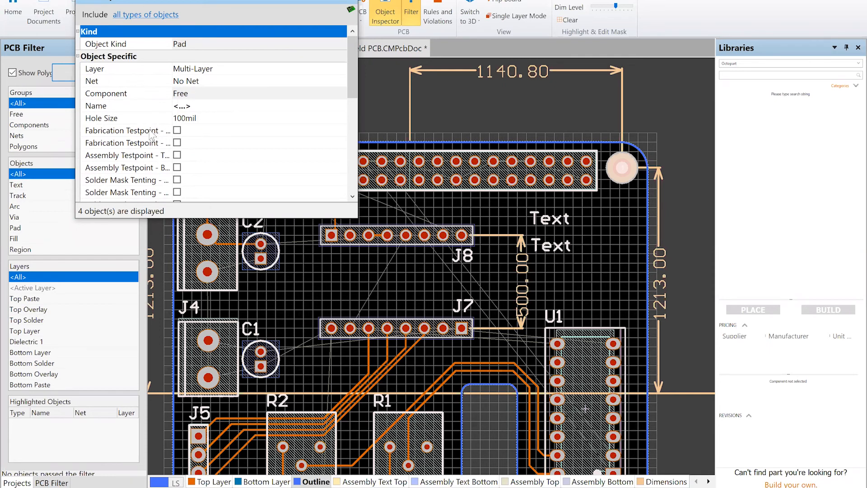
scroll(153, 134, "down", 2)
scroll(153, 134, "down", 1)
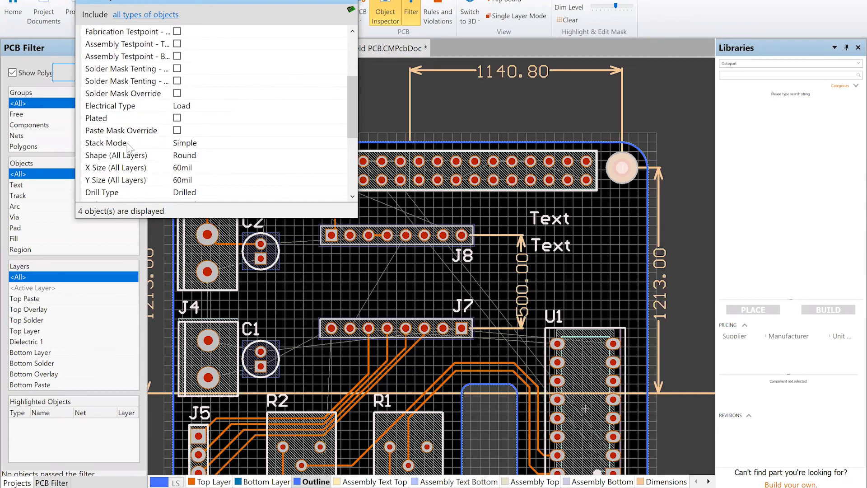
scroll(125, 169, "down", 1)
scroll(126, 169, "down", 1)
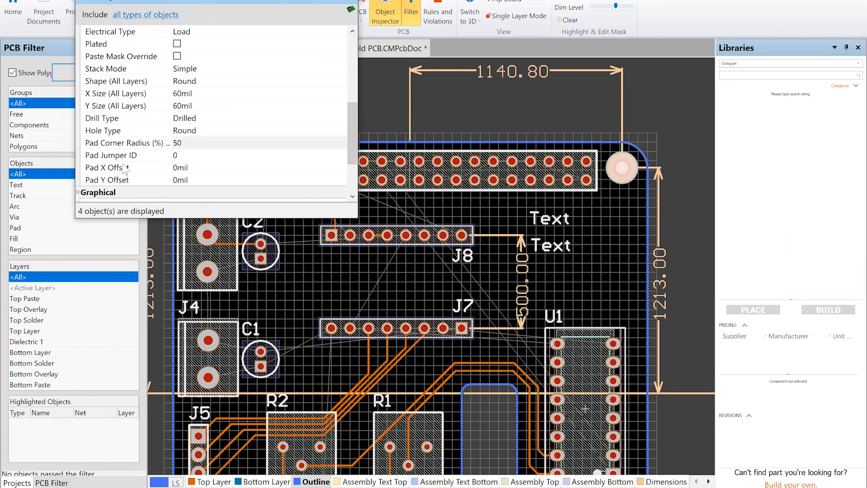
scroll(177, 156, "down", 2)
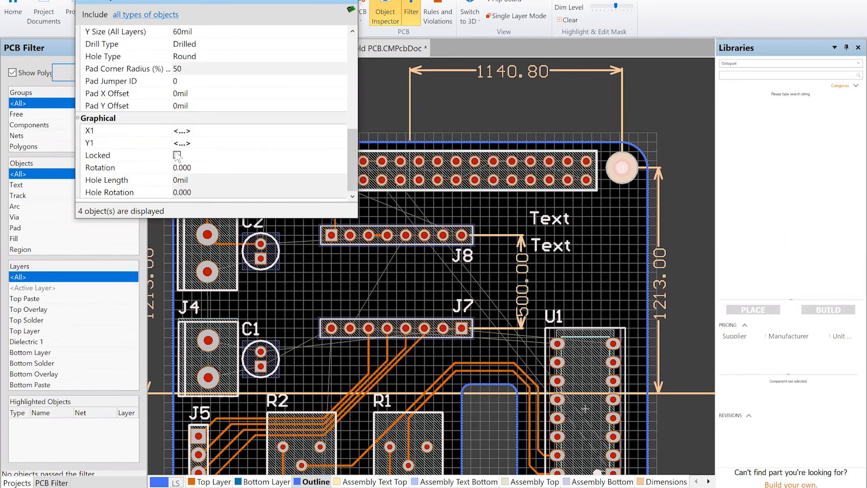
left_click(352, 1)
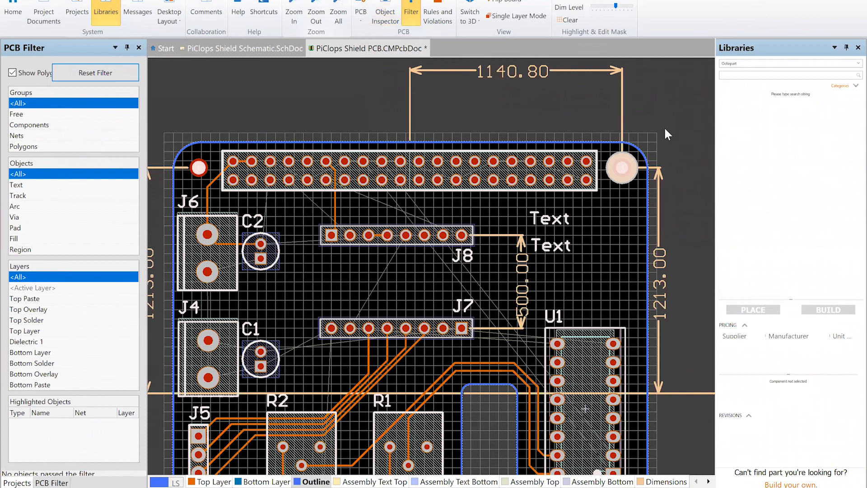
Review the hole, plating and solder mask expansion settings of the upper-right mounting hole pad, and show the whole board.
double_click(626, 170)
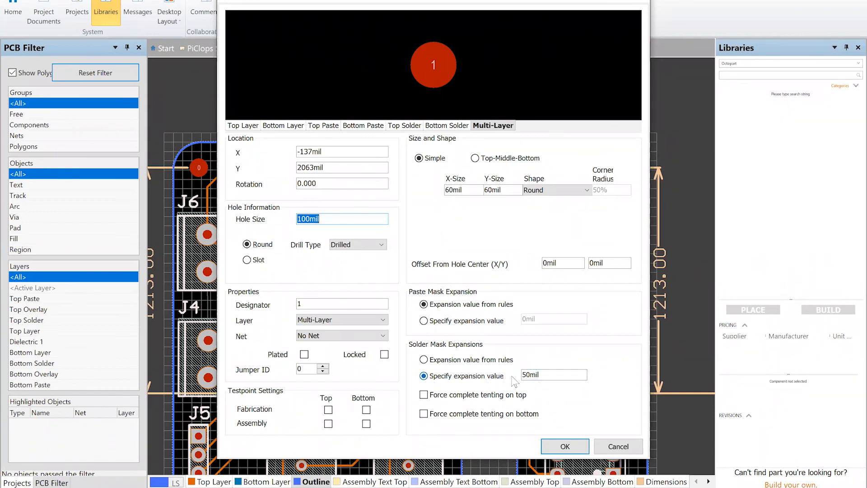
left_click(576, 449)
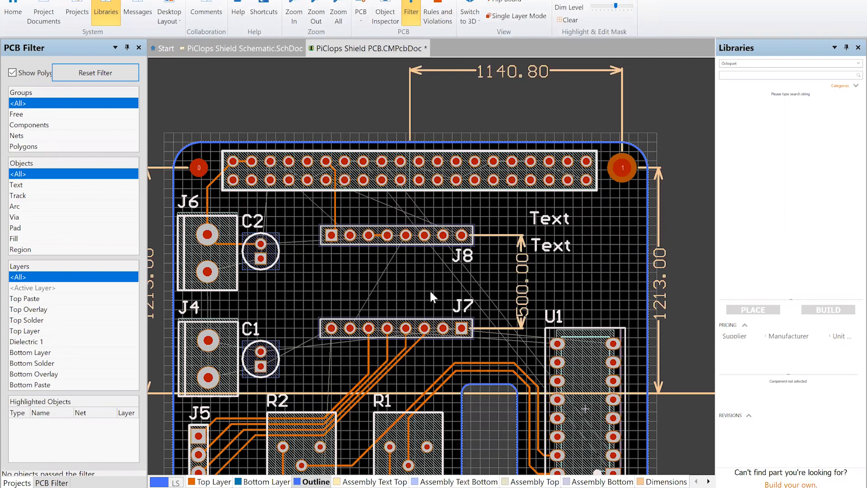
key("ctrl+Page_Down")
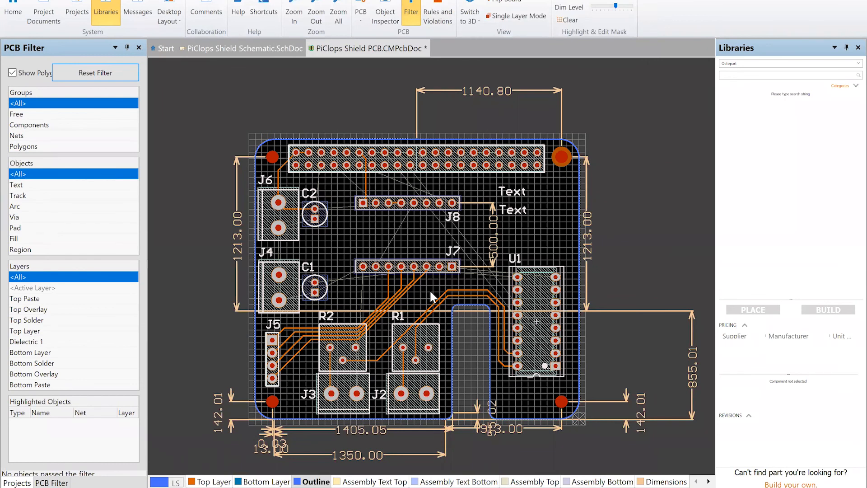